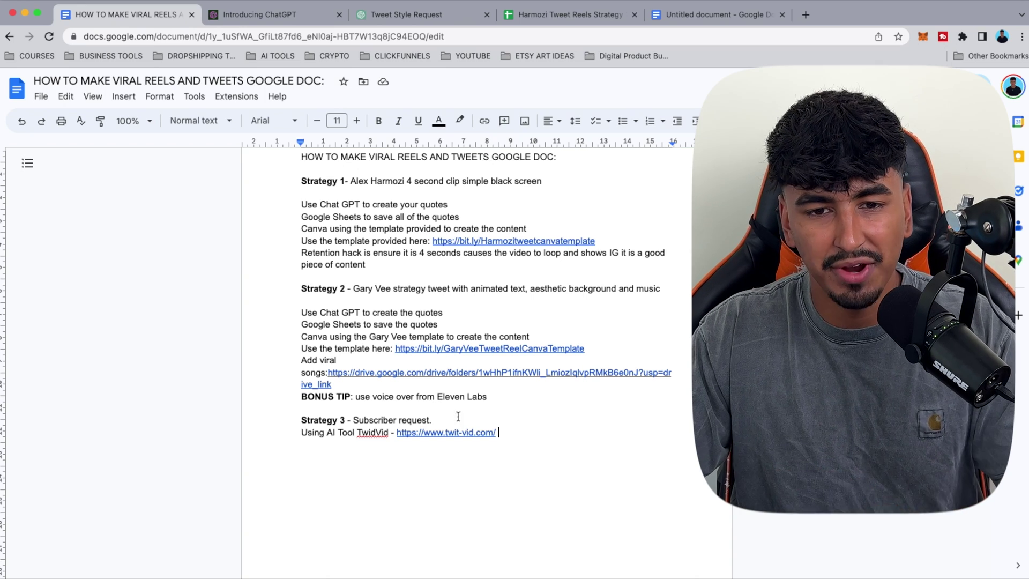
Switch to the Tweet Style Request chat in ChatGPT and examine the style prompt, the three example tweets and the first replies.
click(429, 15)
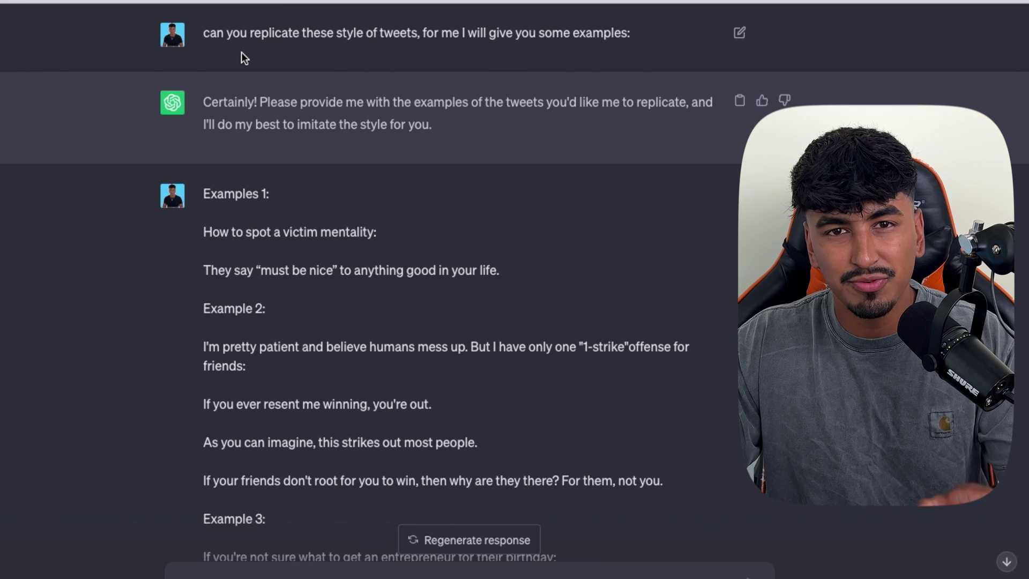
scroll(259, 69, down, 1)
scroll(240, 72, up, 1)
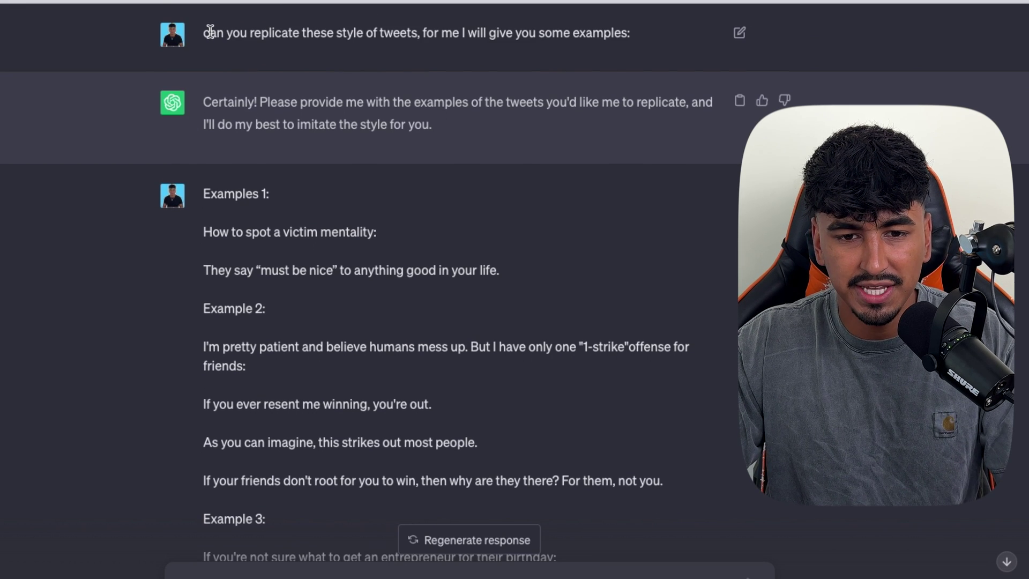
scroll(356, 110, down, 1)
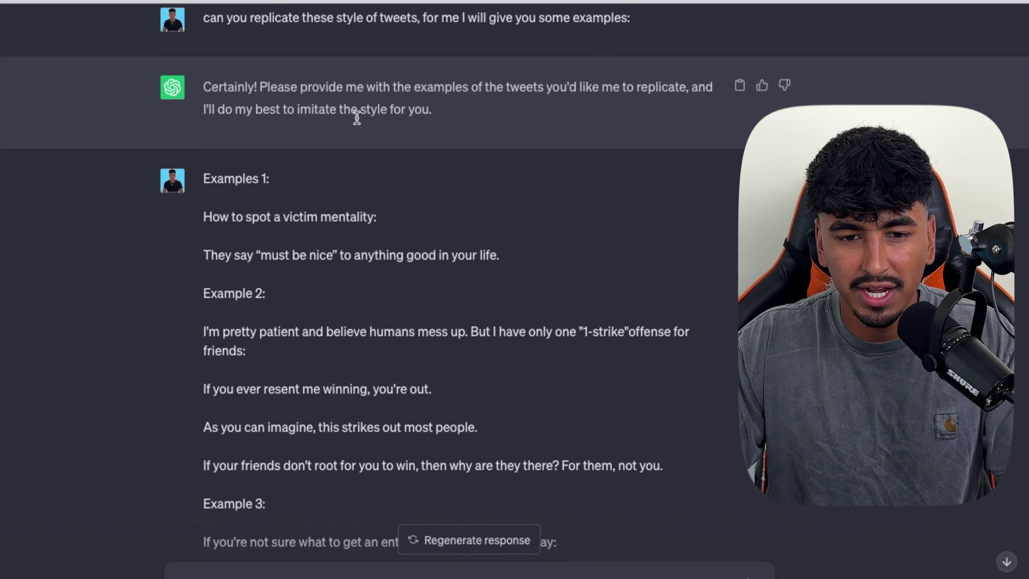
scroll(242, 114, down, 2)
drag(202, 78, 486, 493)
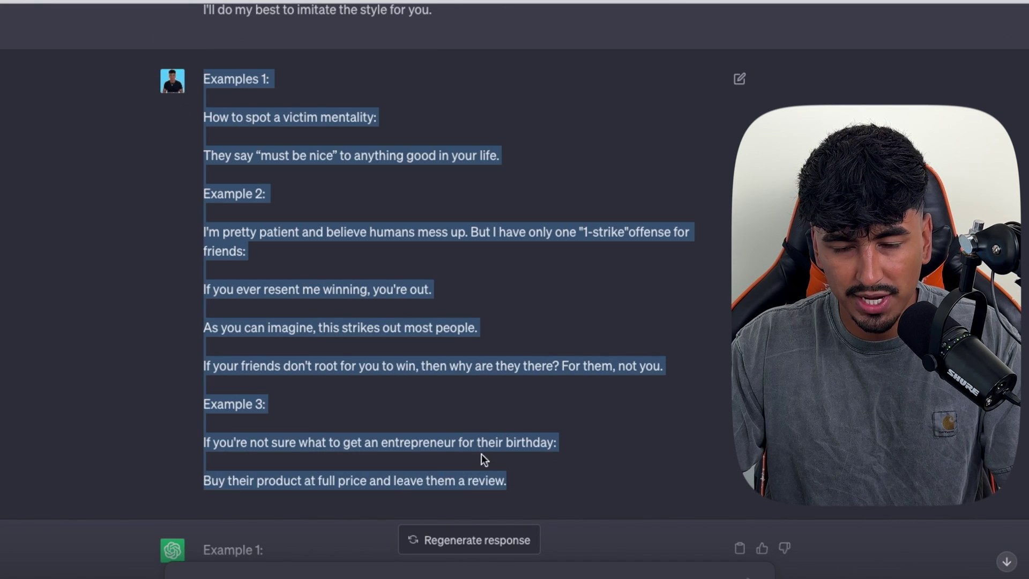
scroll(439, 366, down, 10)
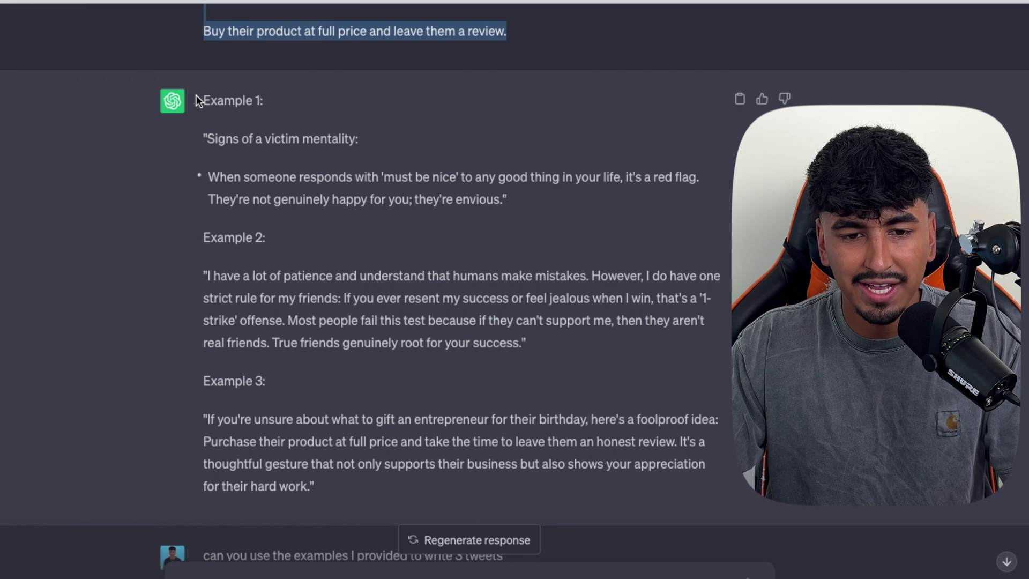
scroll(263, 355, down, 6)
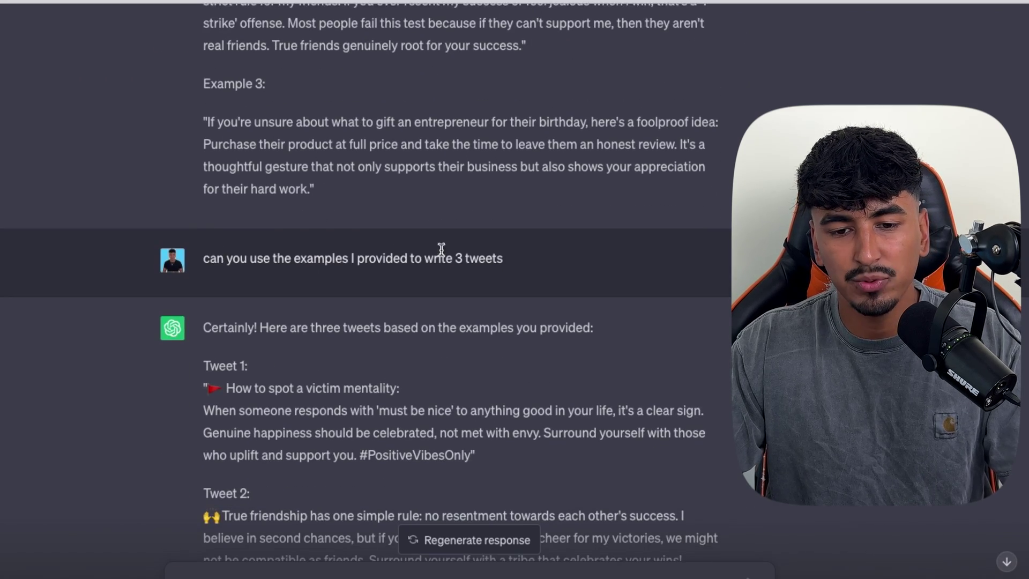
scroll(439, 344, down, 8)
scroll(435, 339, down, 1)
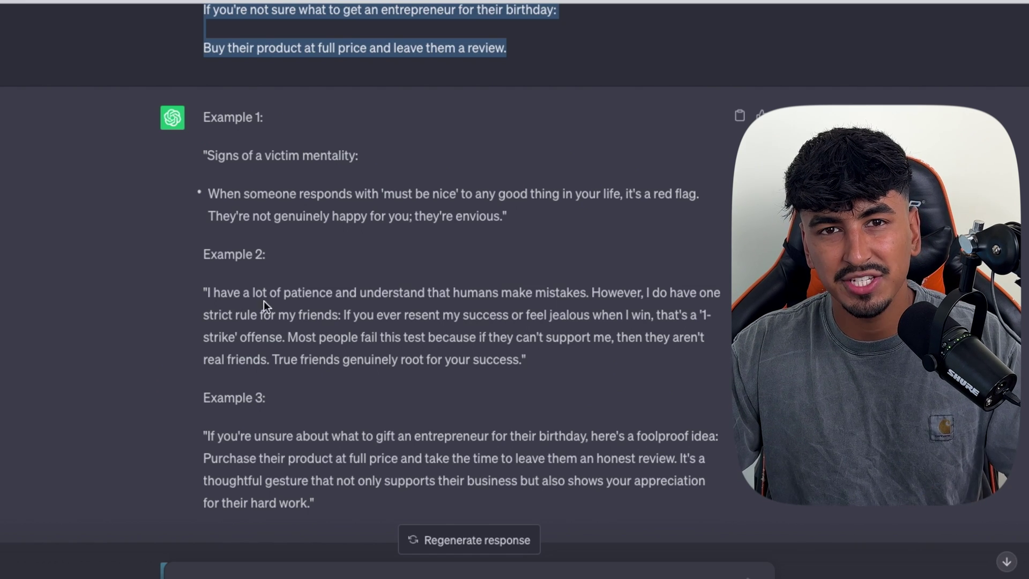
scroll(336, 295, down, 3)
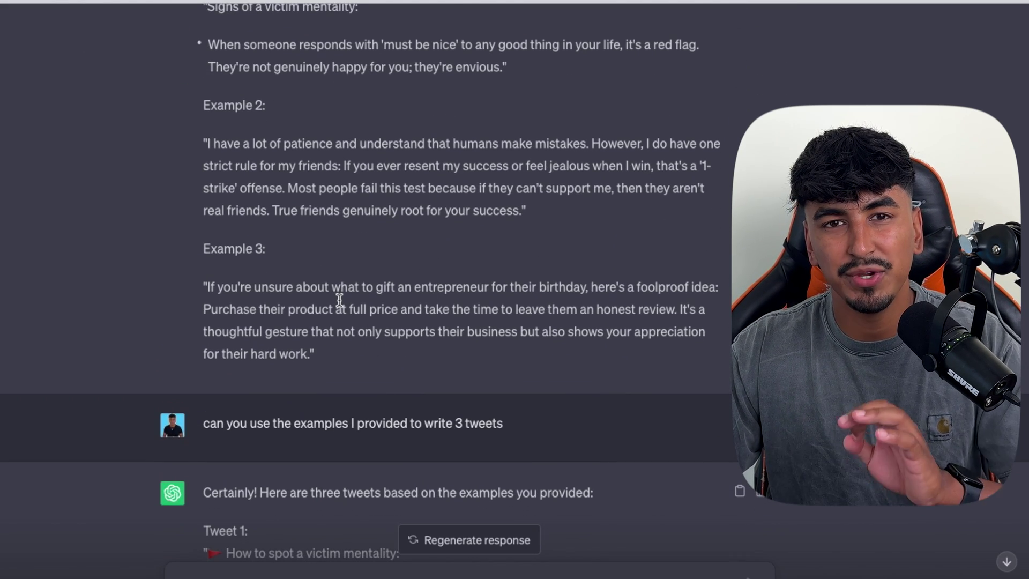
scroll(339, 299, down, 3)
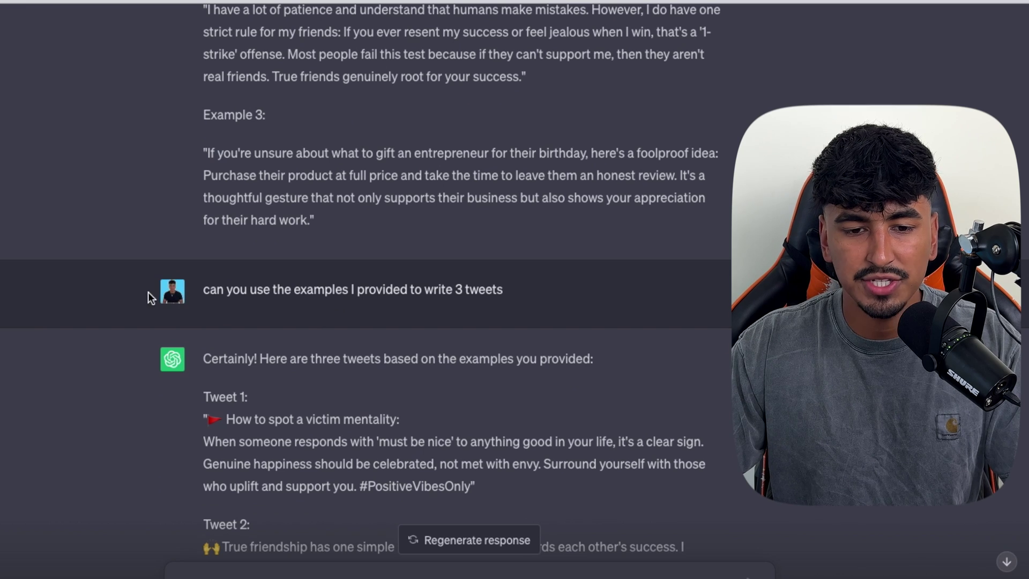
scroll(492, 323, down, 12)
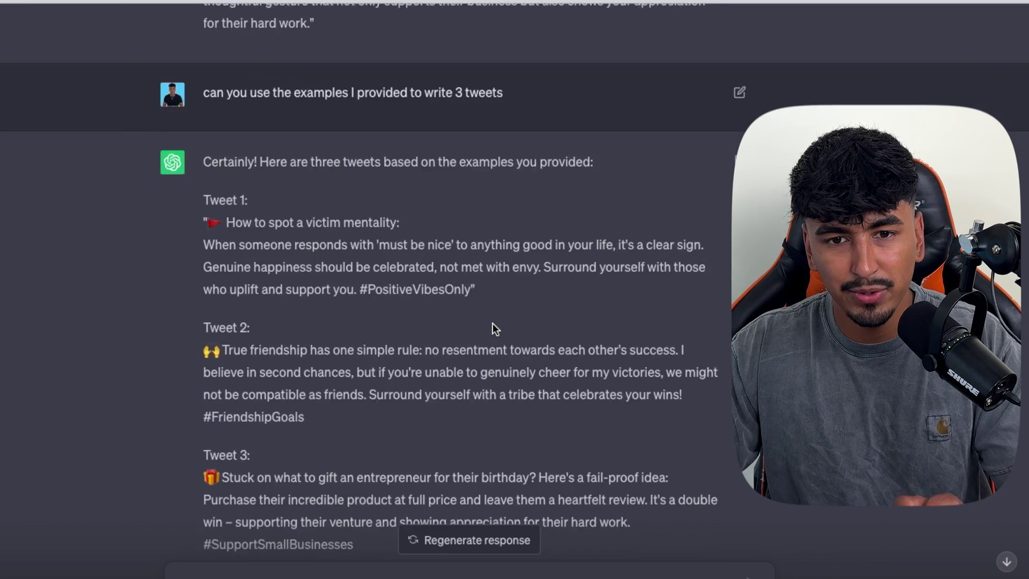
Examine the follow-up prompts on format, emojis, tone and length, and the short tweets written in reply.
drag(204, 160, 565, 182)
click(564, 201)
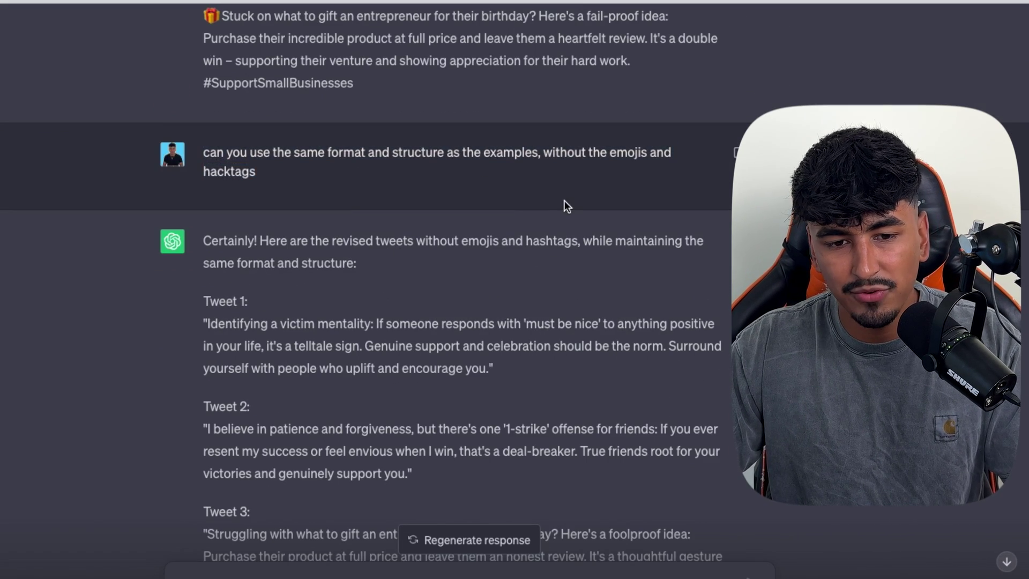
scroll(478, 223, down, 11)
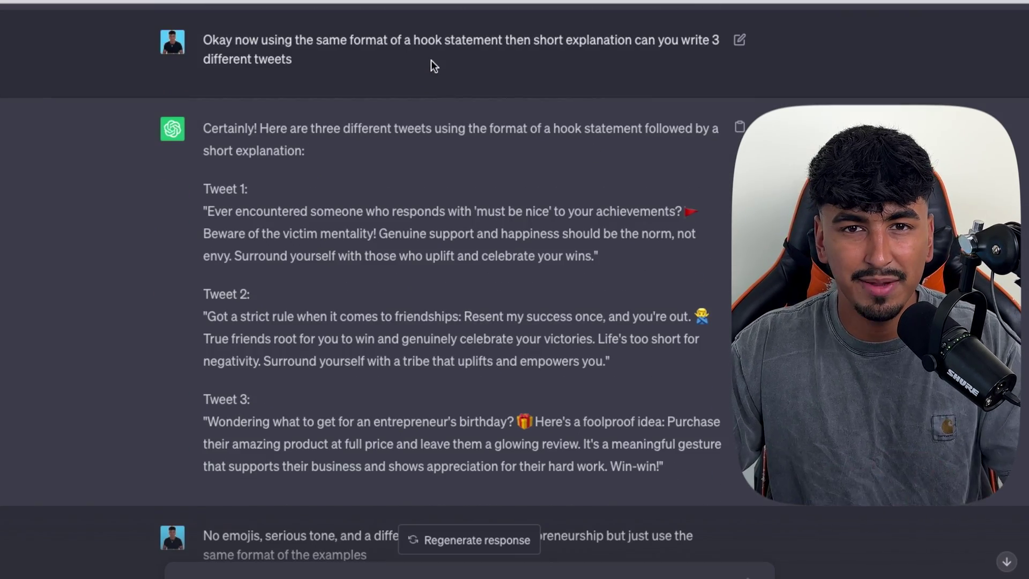
scroll(381, 159, down, 14)
scroll(377, 162, up, 2)
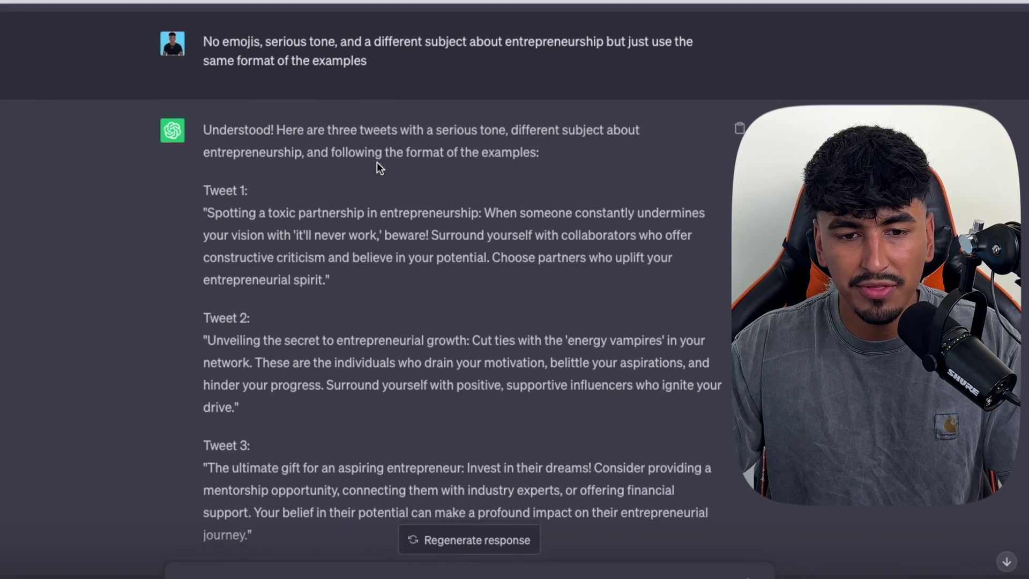
scroll(377, 162, down, 8)
scroll(377, 162, down, 8)
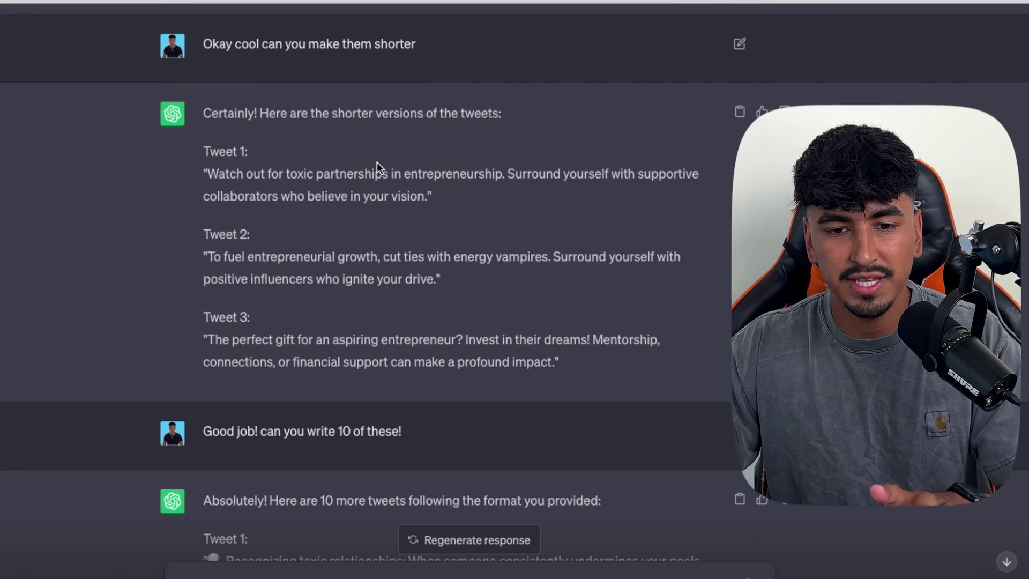
scroll(377, 162, down, 6)
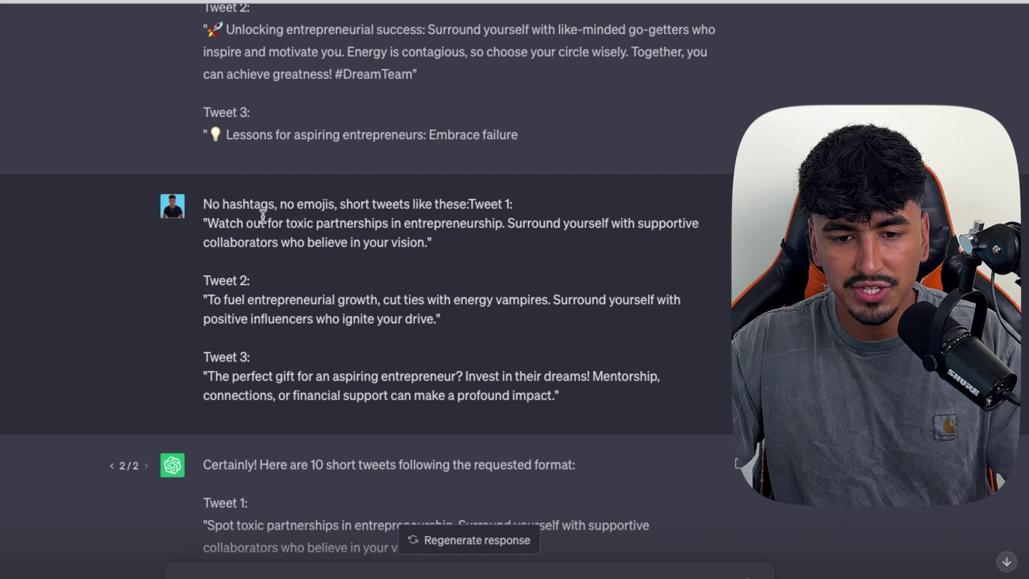
scroll(263, 216, down, 1)
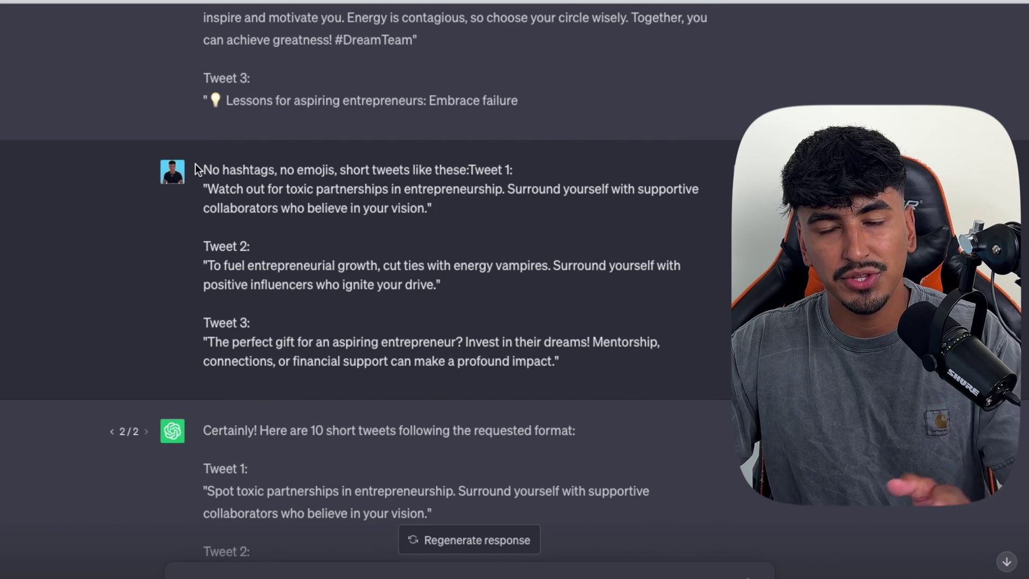
scroll(236, 325, up, 2)
scroll(197, 147, down, 8)
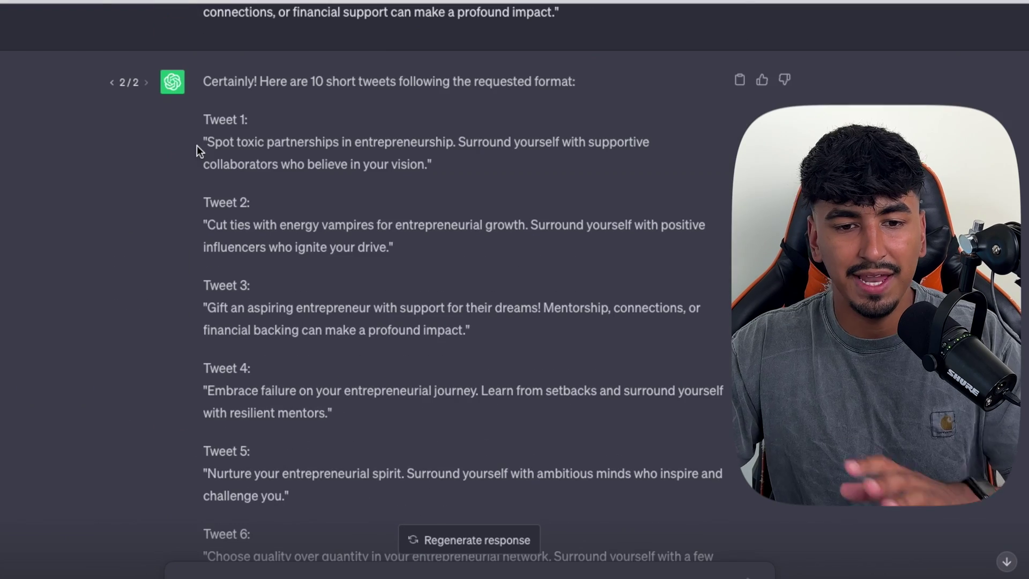
scroll(476, 258, down, 13)
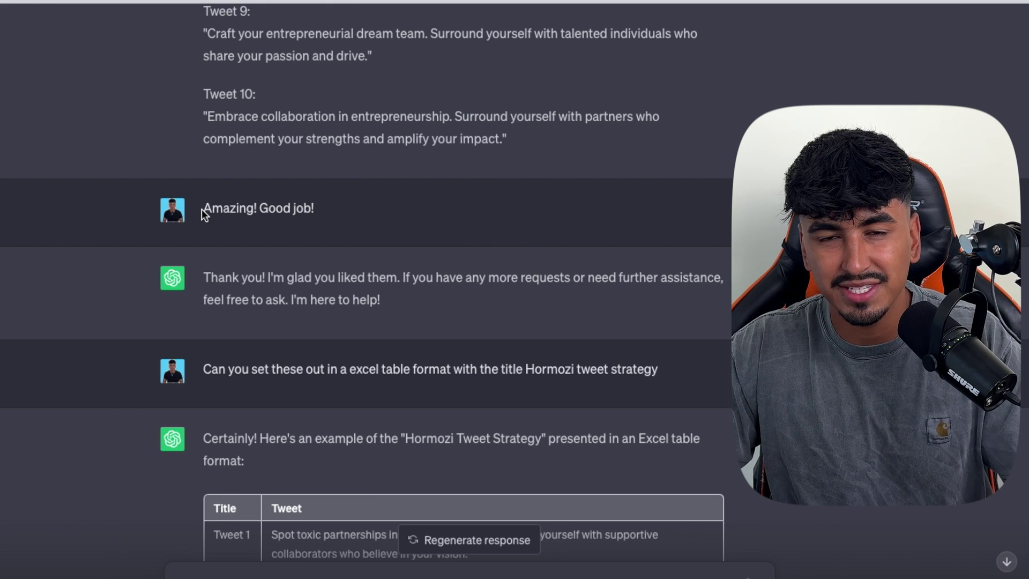
Copy the whole Hormozi tweet table from the chat and paste it into the Harmozi Tweet Reels Strategy 1 spreadsheet at cell A1.
scroll(205, 215, down, 4)
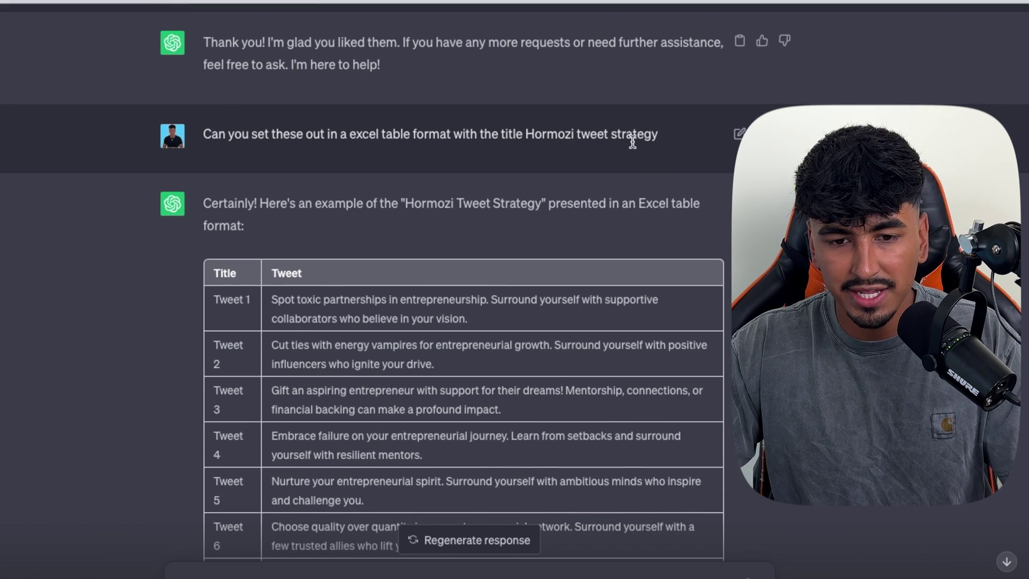
scroll(634, 224, down, 6)
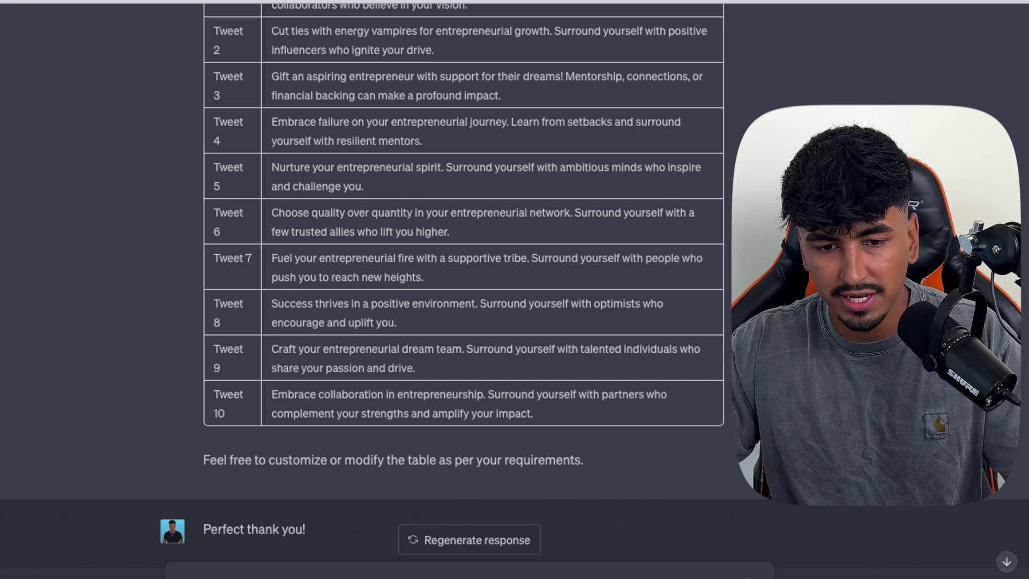
drag(696, 417, 199, 130)
key(super+c)
scroll(198, 131, down, 1)
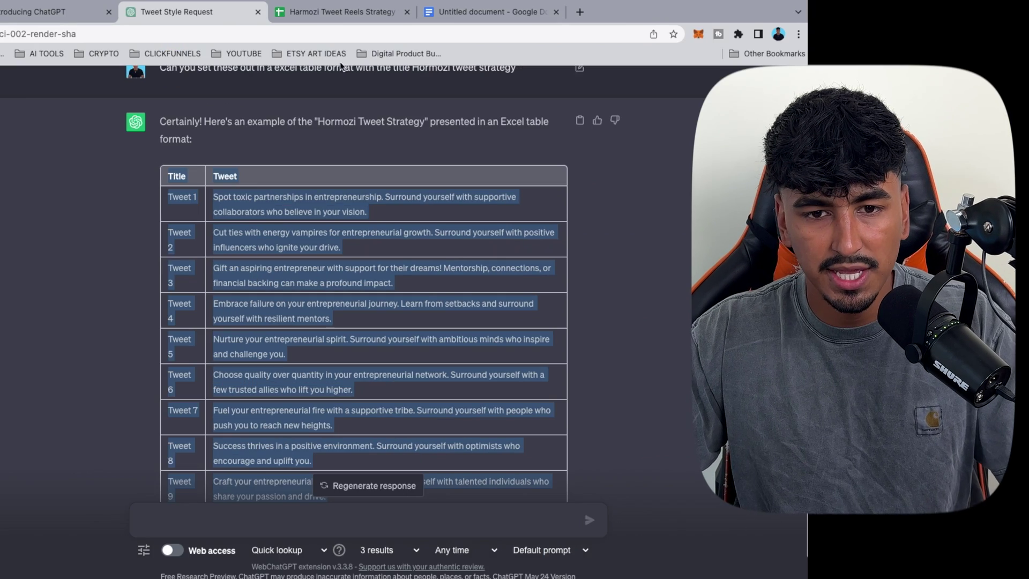
click(569, 14)
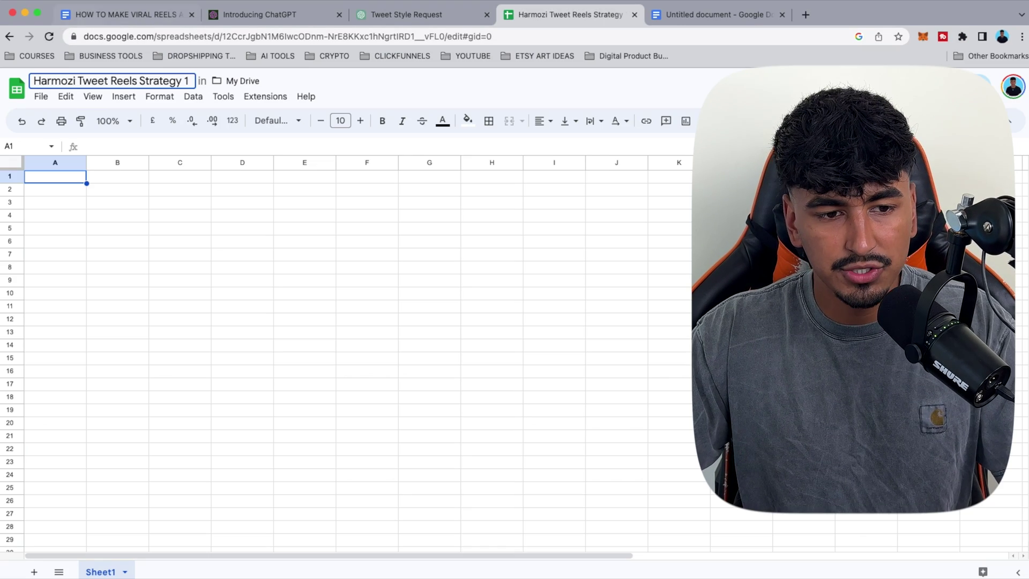
key(super+v)
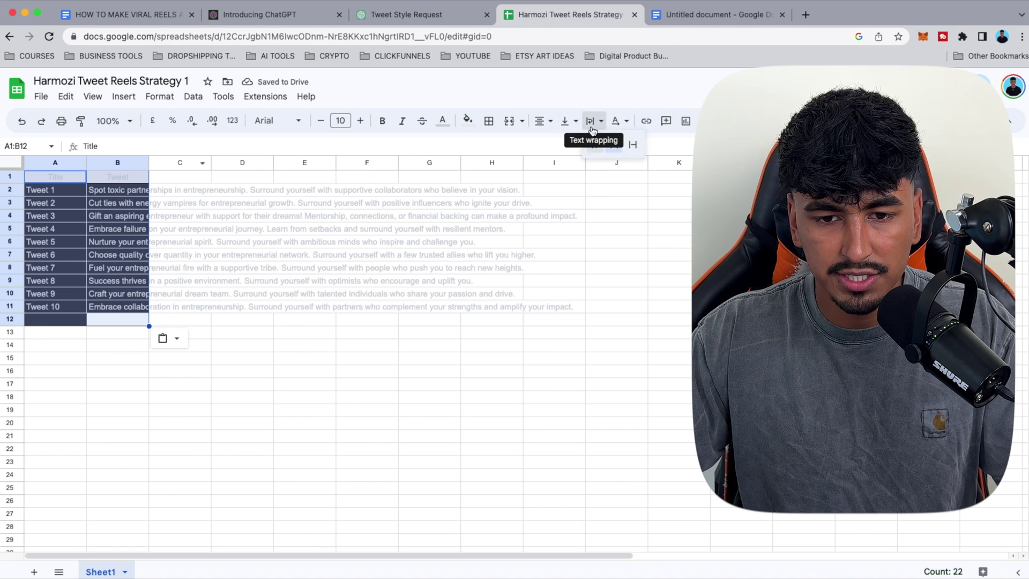
Wrap the text in the pasted tweet table and download the sheet as comma-separated values (.csv).
click(614, 145)
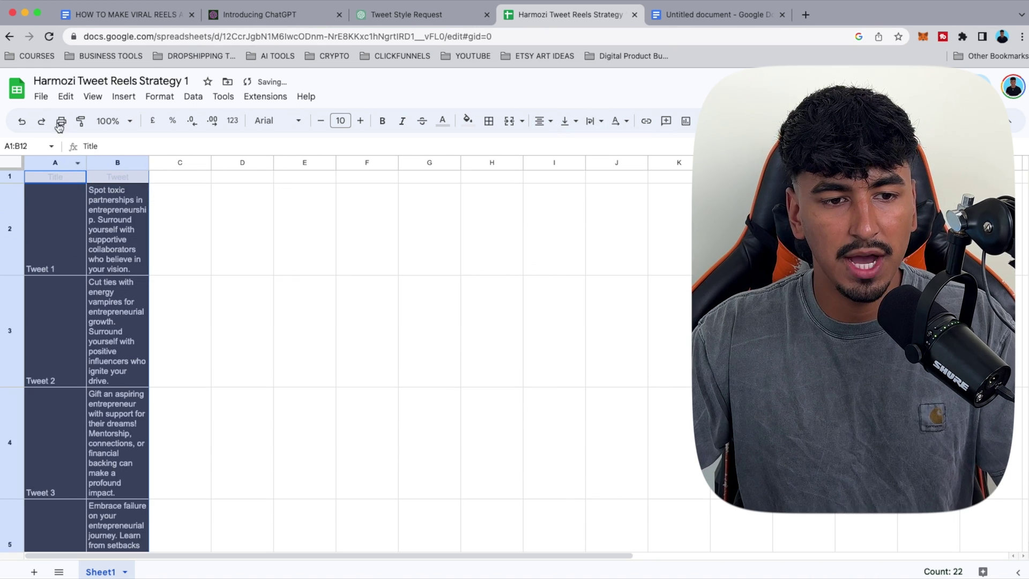
click(42, 97)
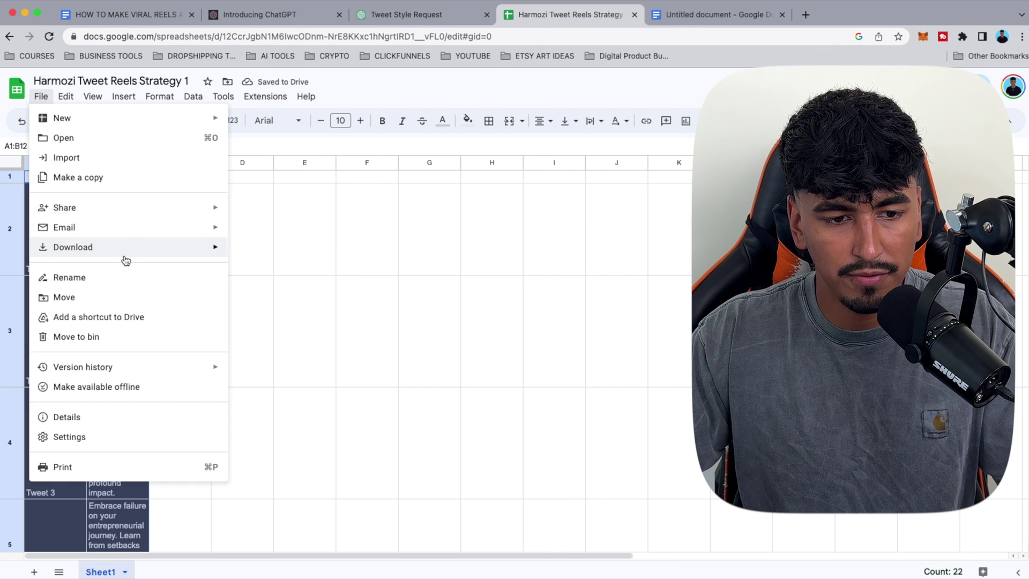
mouse_move(117, 247)
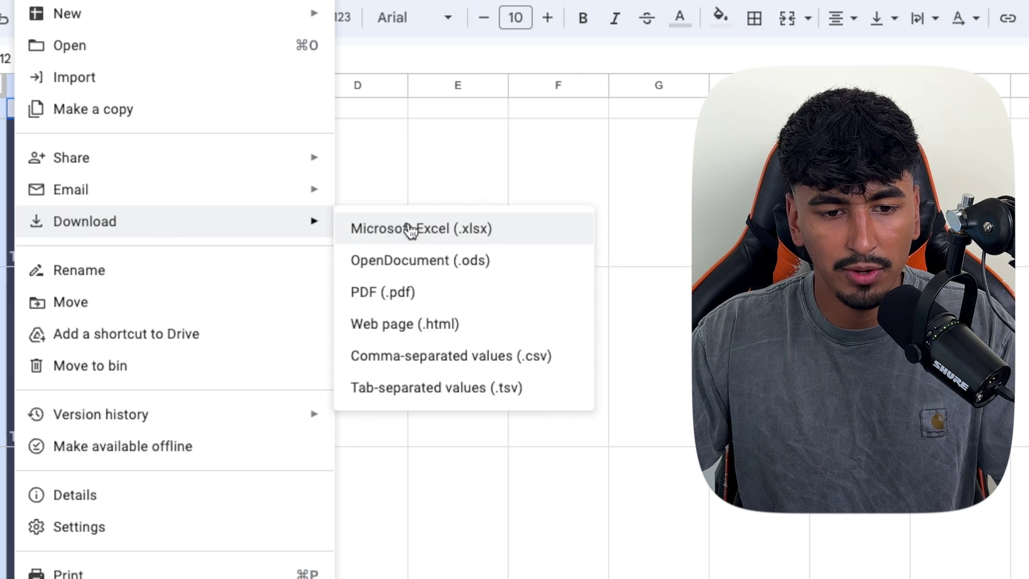
click(413, 355)
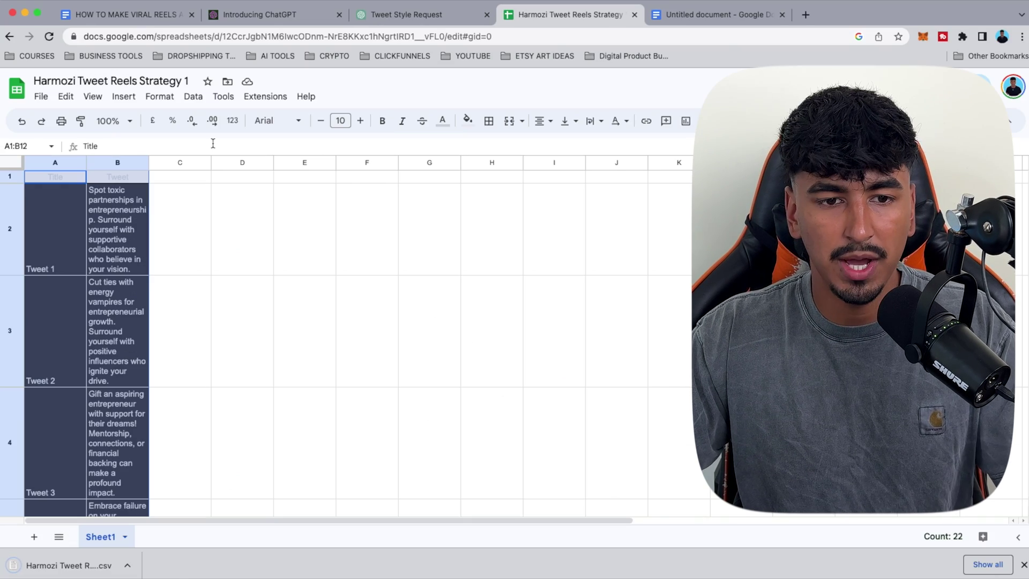
Open the Strategy 1 template link from the viral reels Google Doc and start a Canva design from that template.
click(141, 16)
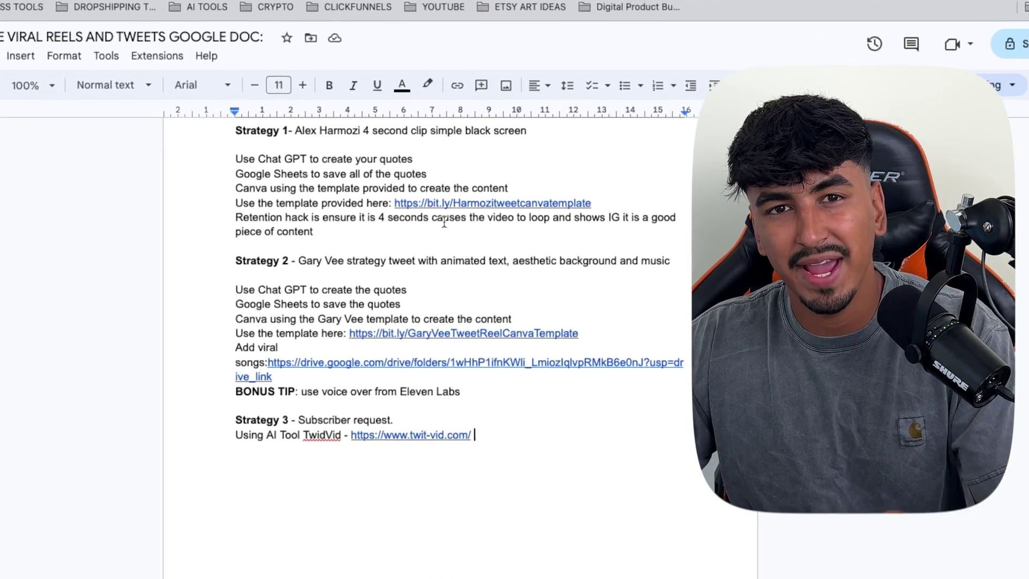
click(544, 197)
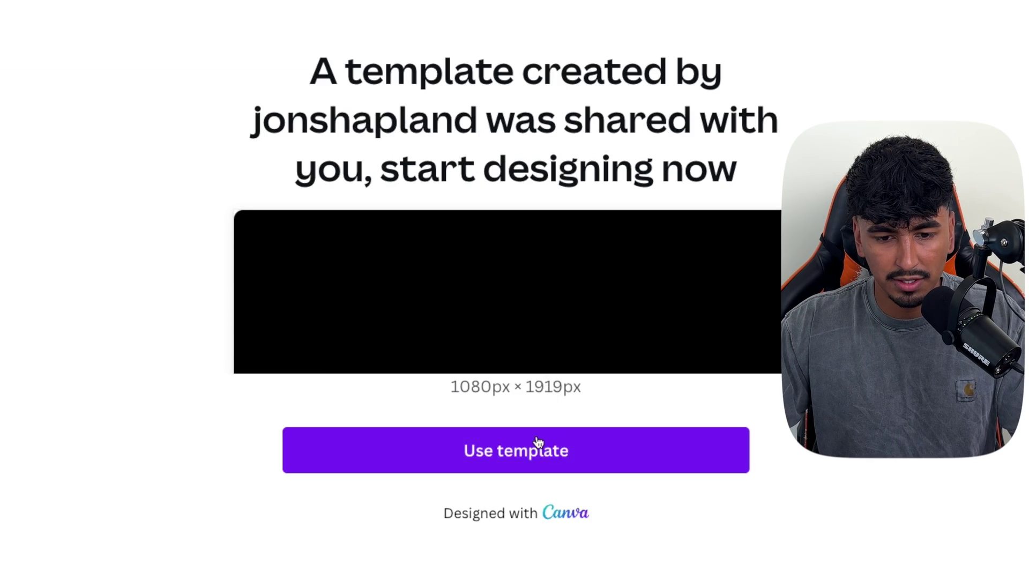
click(537, 442)
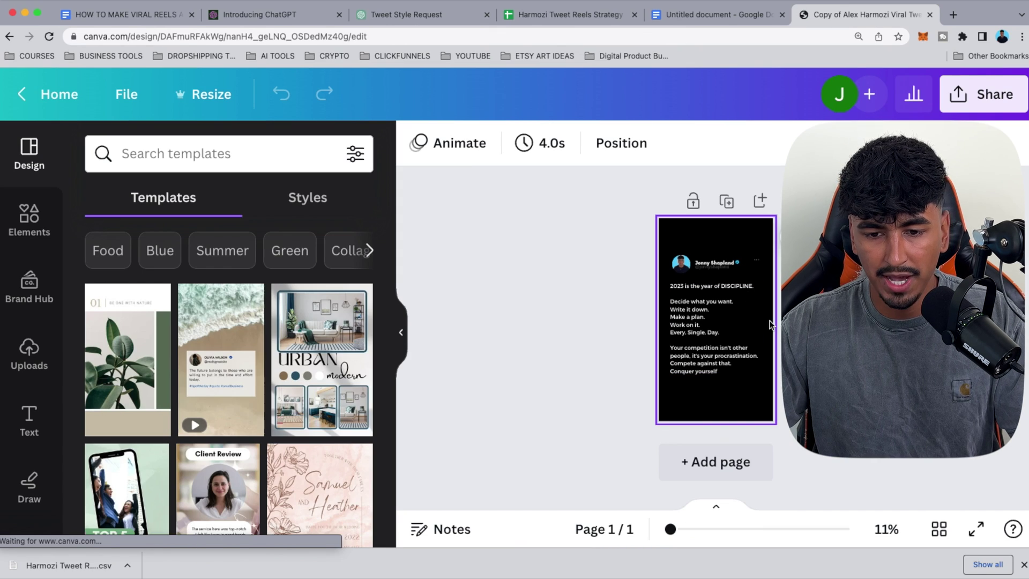
scroll(776, 323, up, 5)
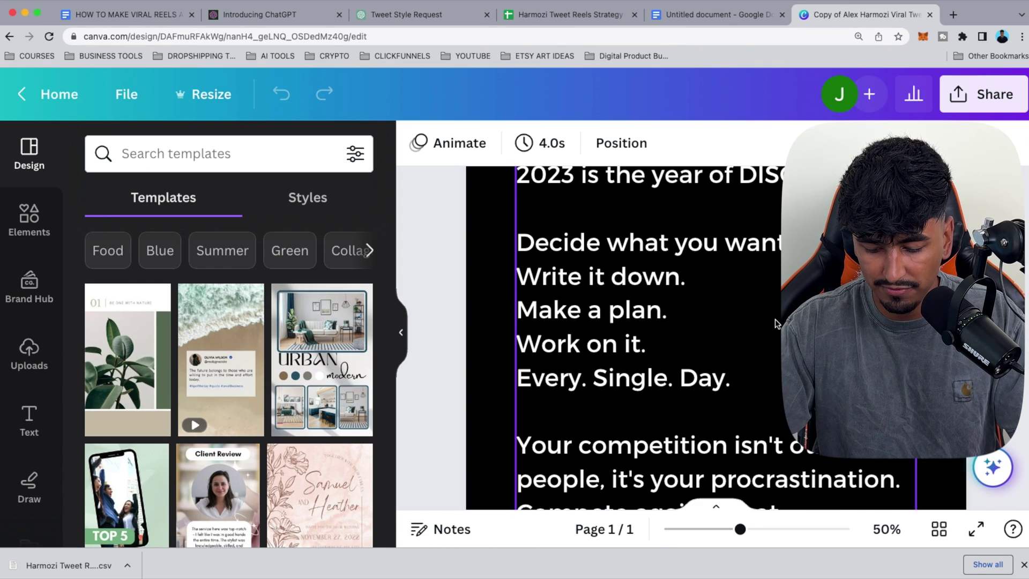
scroll(775, 323, down, 3)
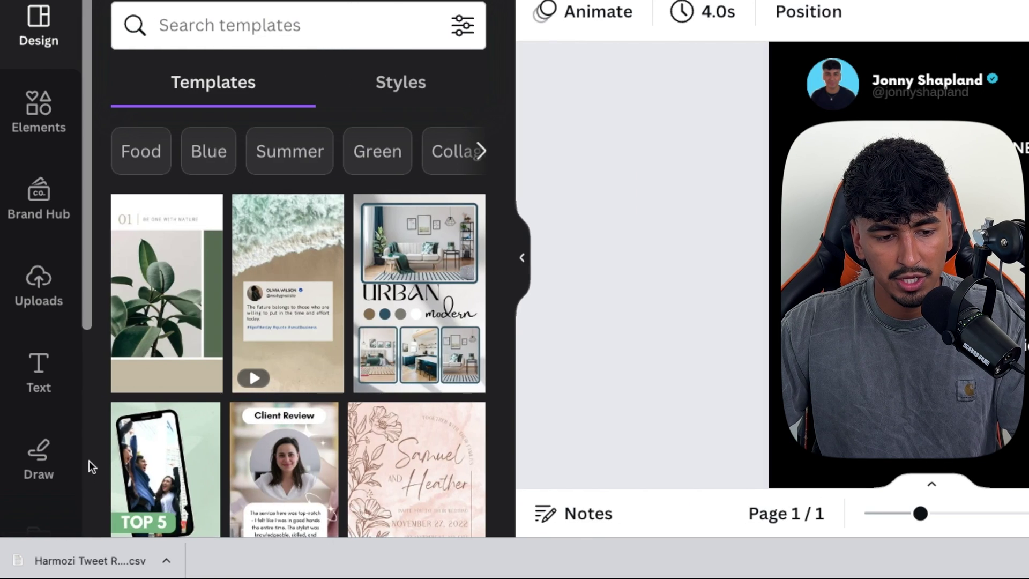
Search the Canva apps for "bulk" and open the Bulk create app.
click(193, 160)
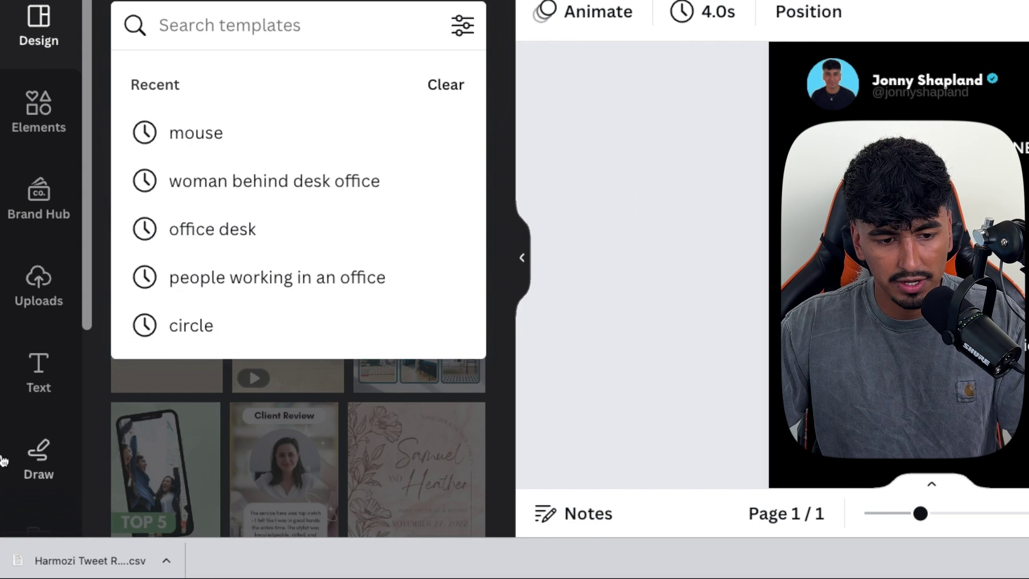
scroll(17, 497, down, 1)
scroll(25, 472, down, 5)
click(38, 340)
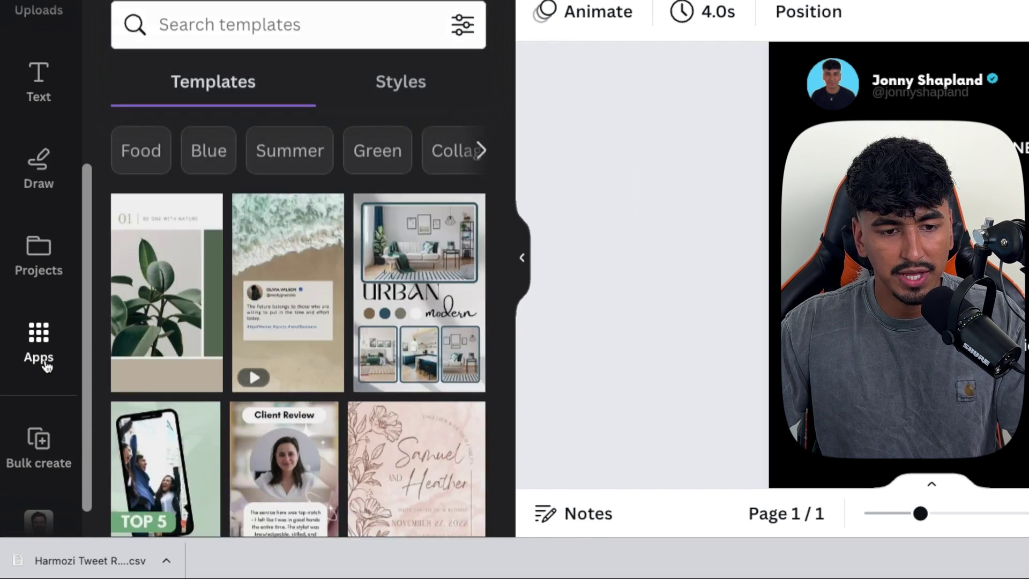
click(298, 25)
text(bulk)
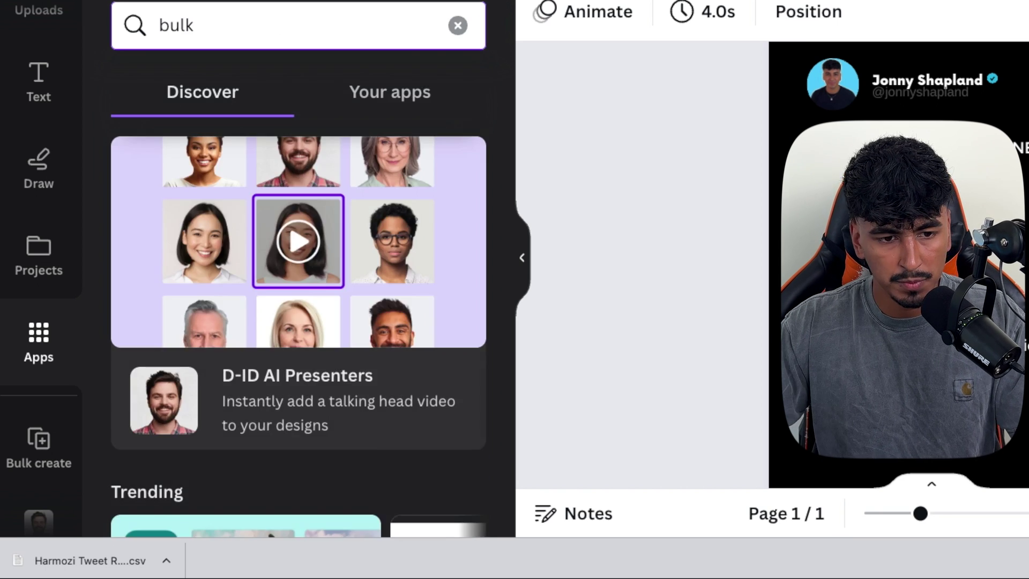
click(143, 104)
Upload the downloaded Harmozi Tweet Reels CSV file as the bulk create data.
scroll(343, 277, down, 3)
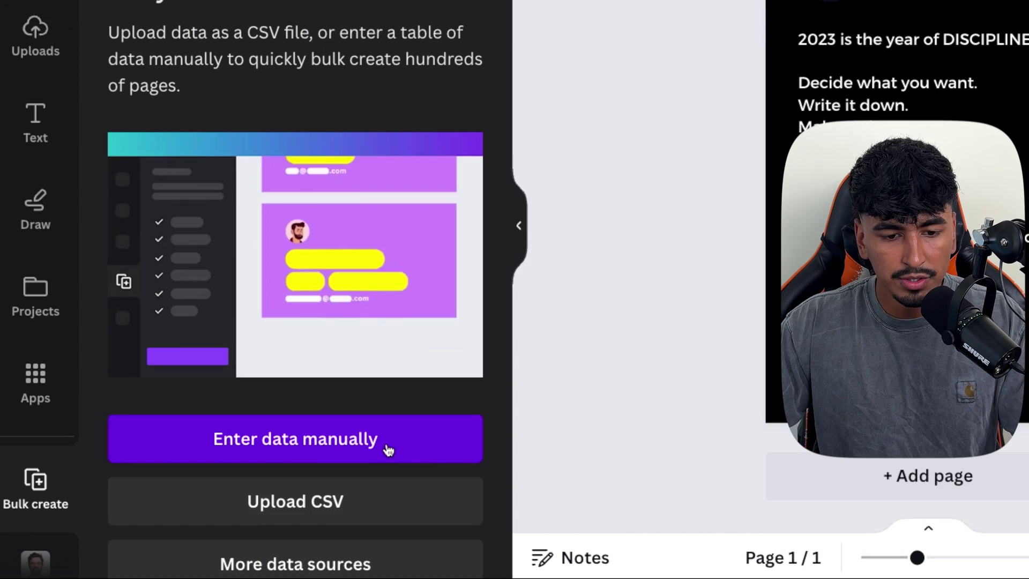
click(331, 466)
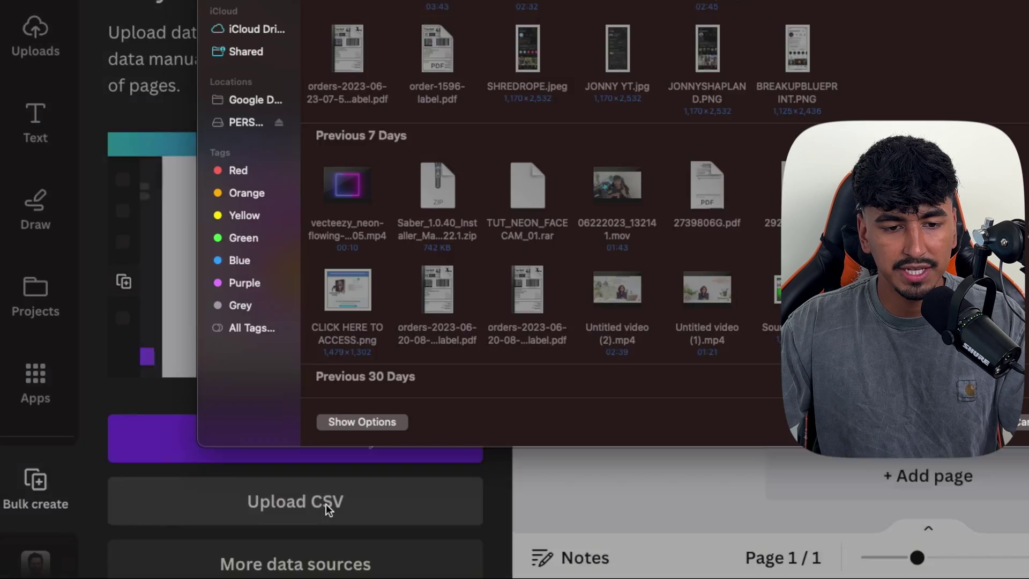
scroll(312, 238, up, 5)
double_click(346, 125)
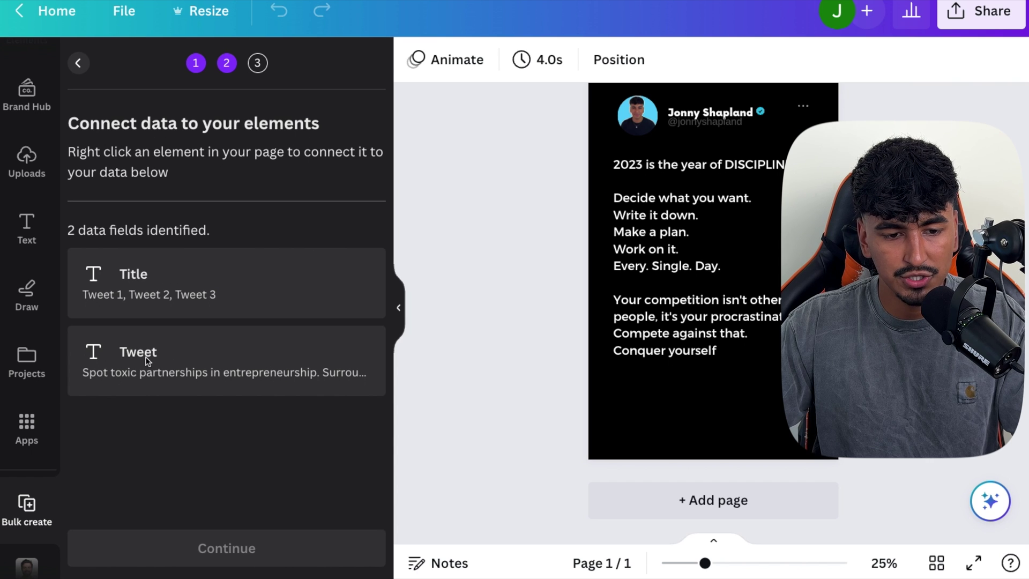
Connect the main quote text box beneath the profile header to the Tweet data field.
click(646, 231)
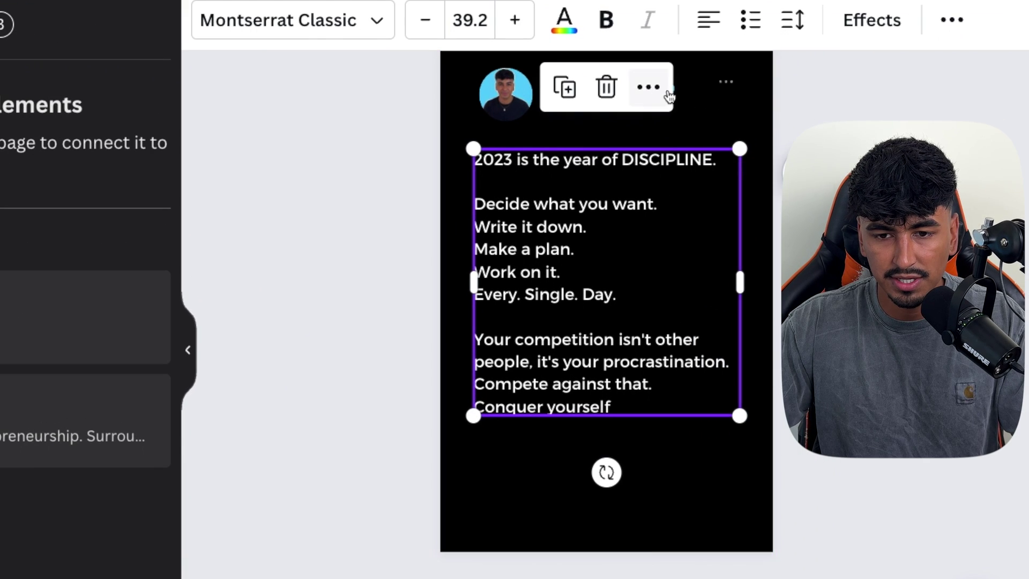
click(668, 95)
mouse_move(719, 444)
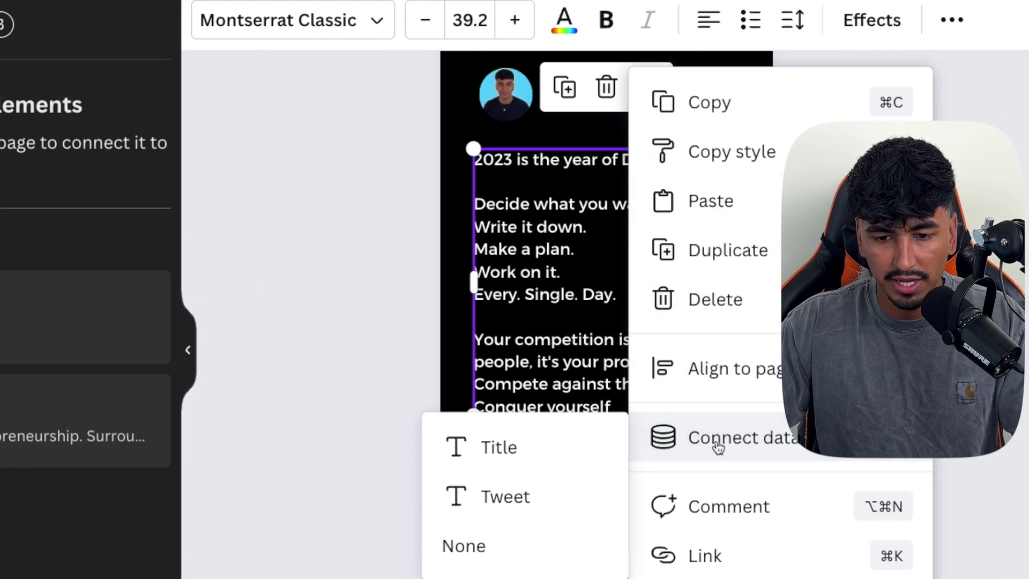
click(523, 499)
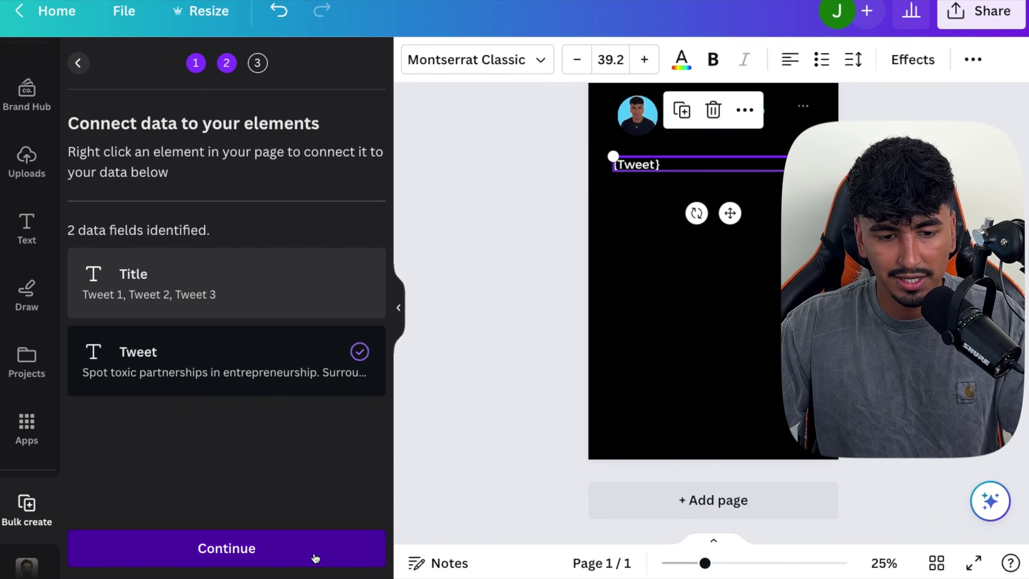
Continue to applying the data and generate 10 pages with all tweet rows selected.
click(315, 558)
scroll(270, 396, down, 2)
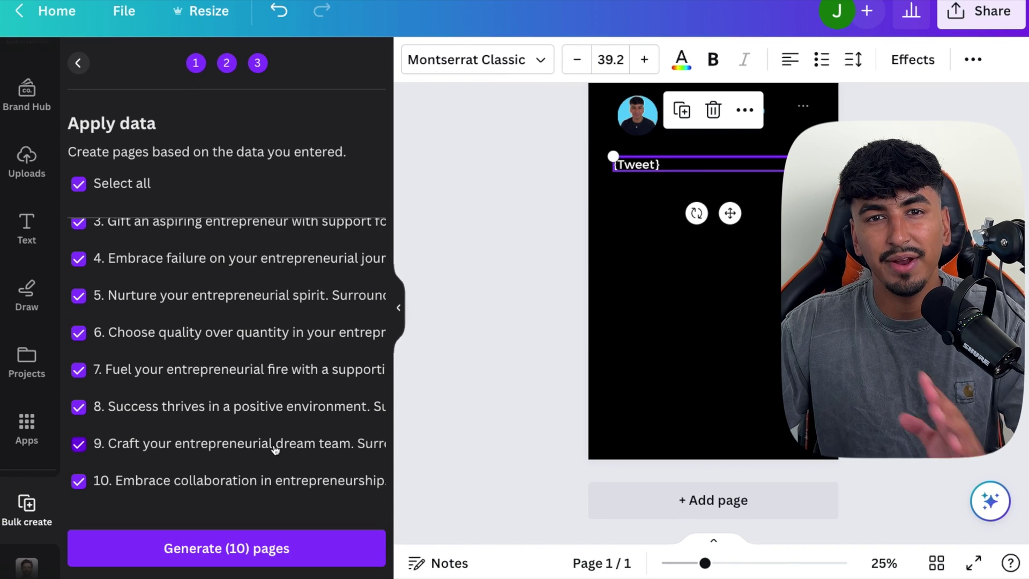
click(284, 546)
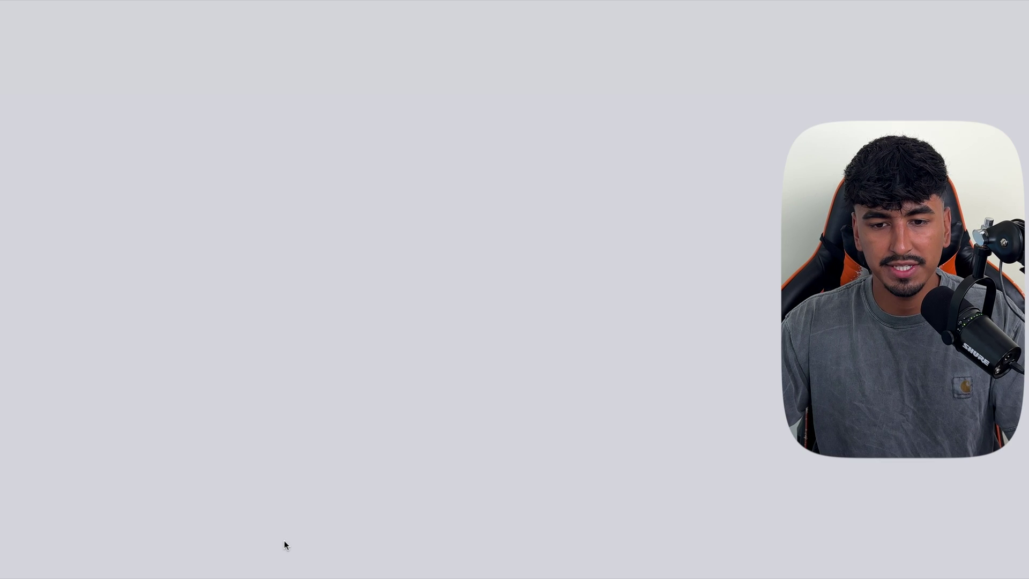
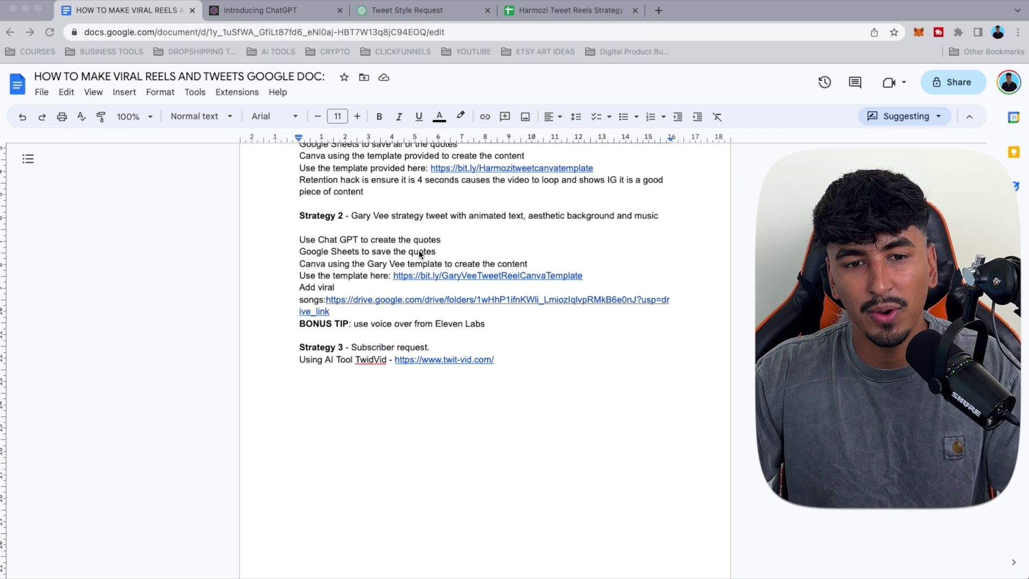
Switch to the ChatGPT tweet conversation and examine the self-development hook prompt, its motivational tweets and the request for another example.
click(472, 16)
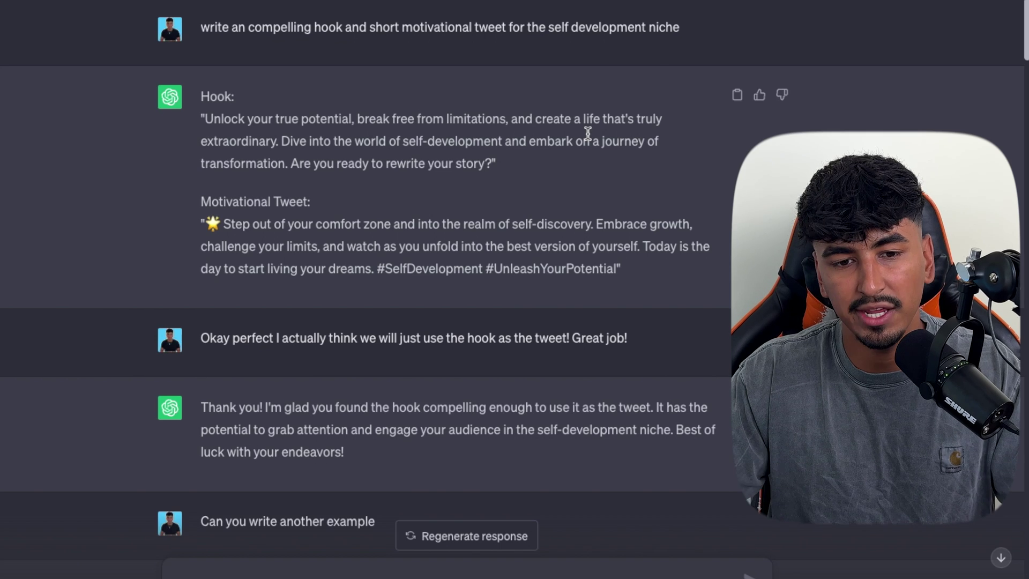
scroll(212, 190, down, 1)
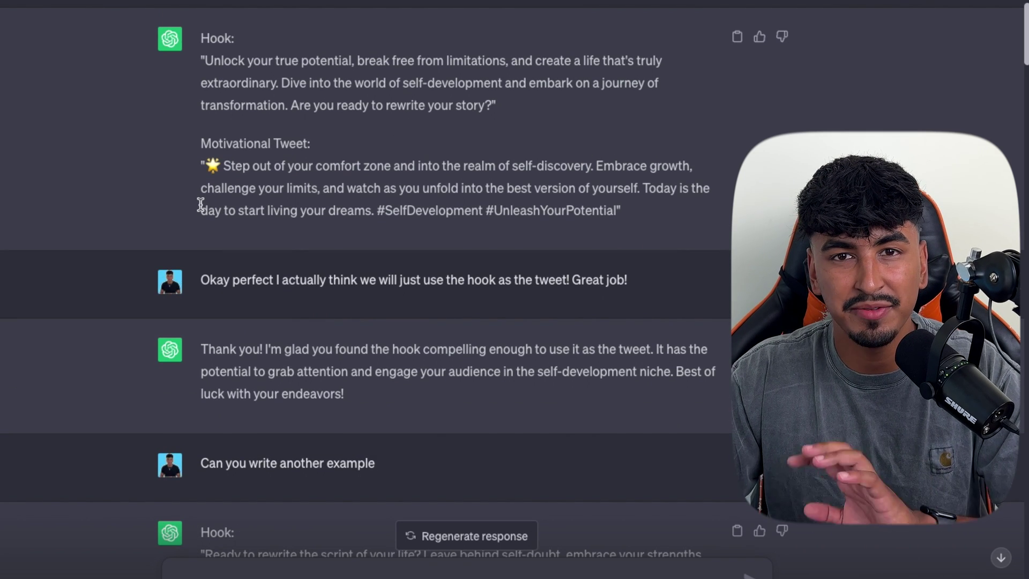
scroll(288, 307, down, 1)
drag(202, 233, 524, 232)
click(429, 252)
scroll(437, 236, down, 1)
scroll(571, 262, down, 4)
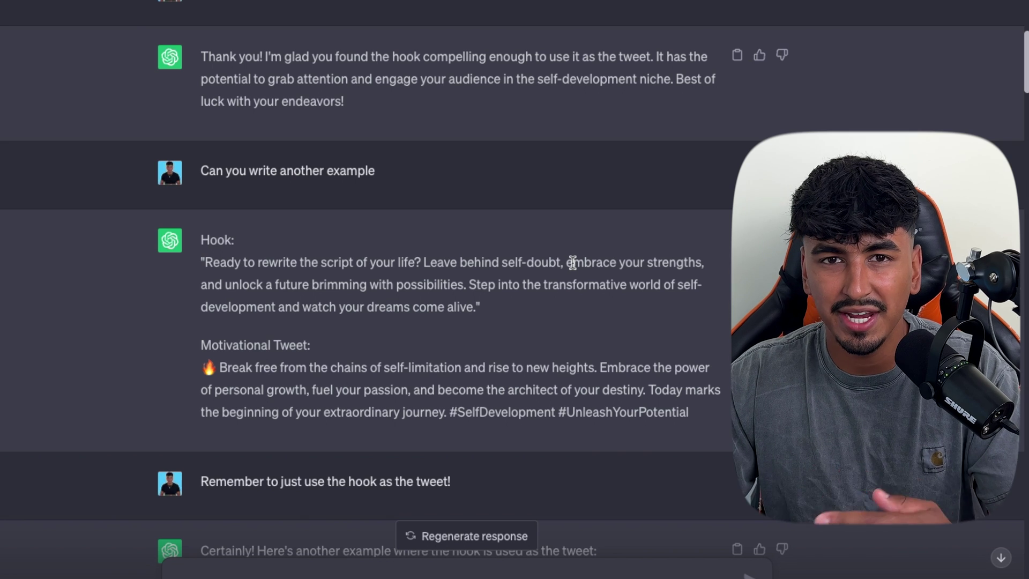
scroll(258, 82, down, 1)
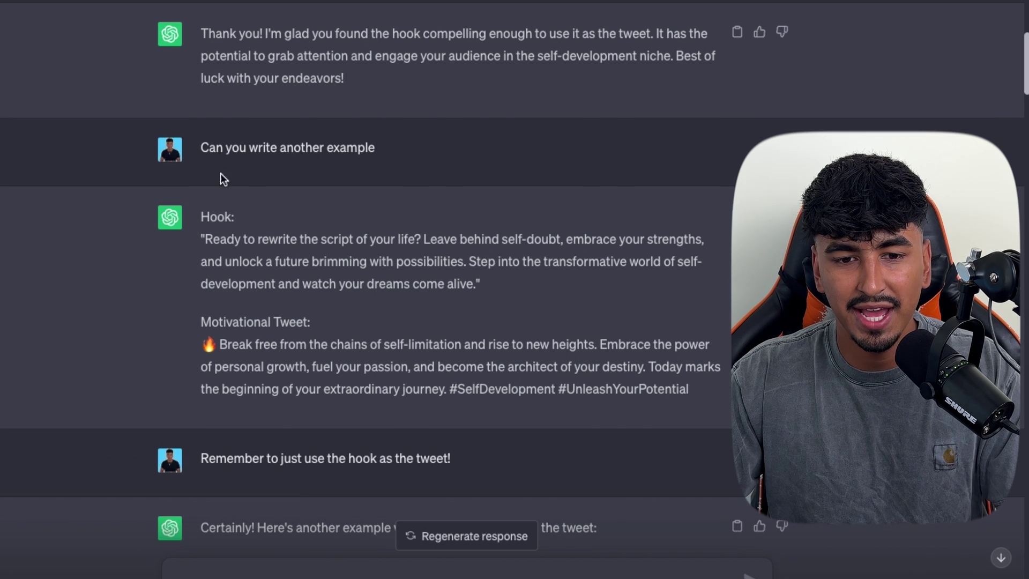
scroll(217, 167, down, 1)
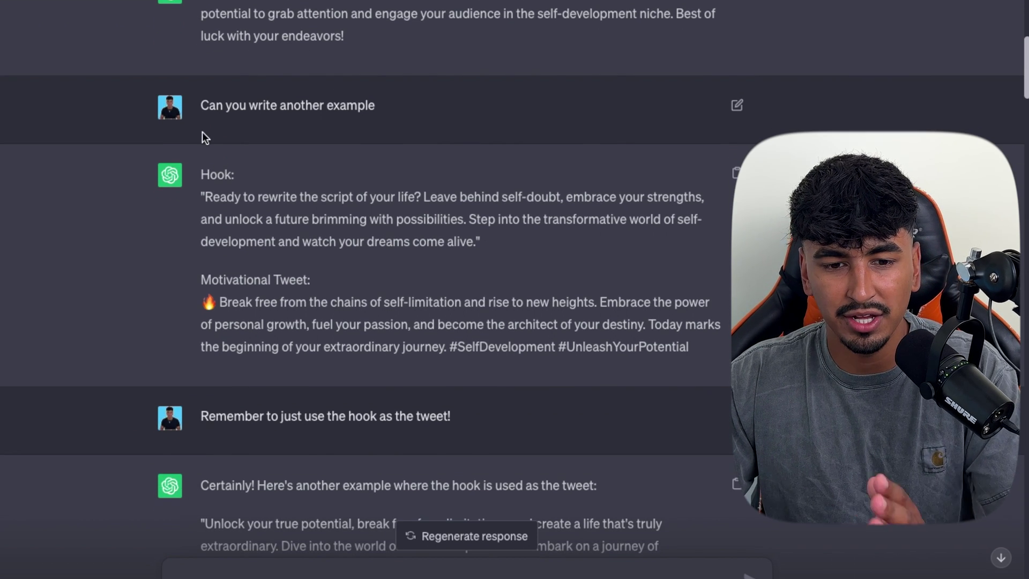
click(436, 222)
scroll(337, 184, down, 2)
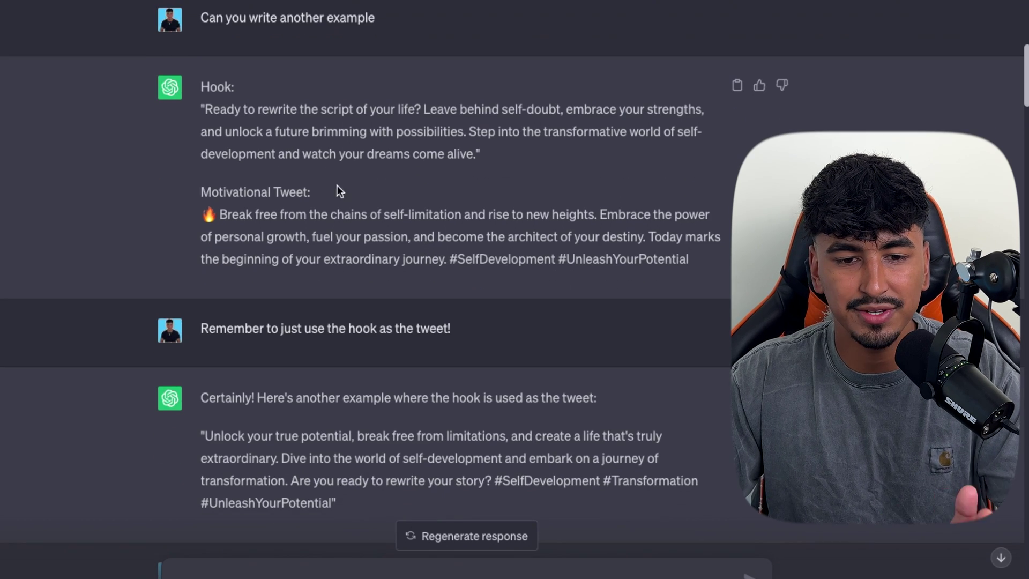
Examine the follow-up prompts on using only the hook, writing 2 more examples and leaving out hashtags, along with their replies.
scroll(422, 206, down, 3)
drag(215, 193, 448, 194)
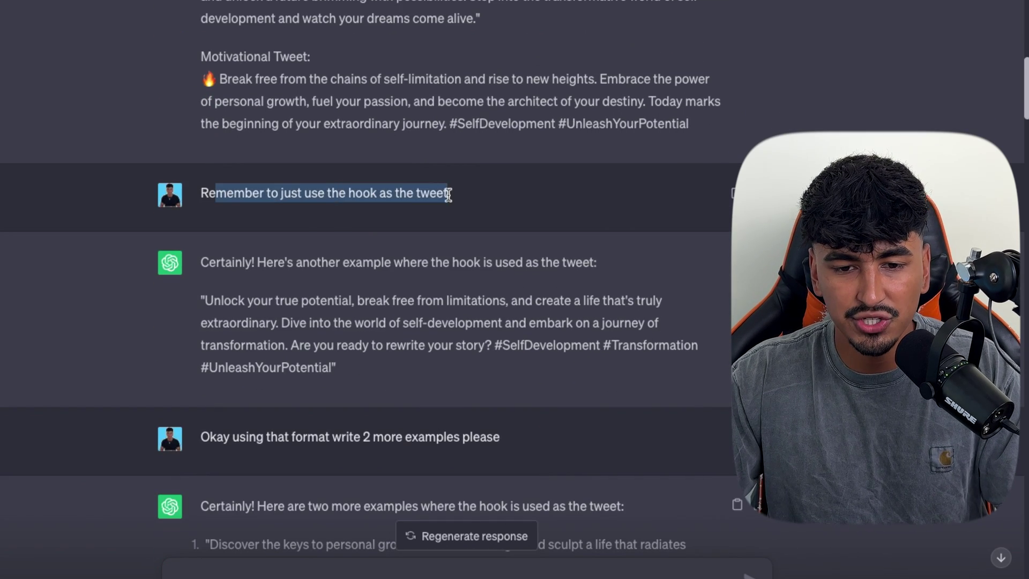
scroll(497, 210, down, 2)
drag(166, 171, 302, 216)
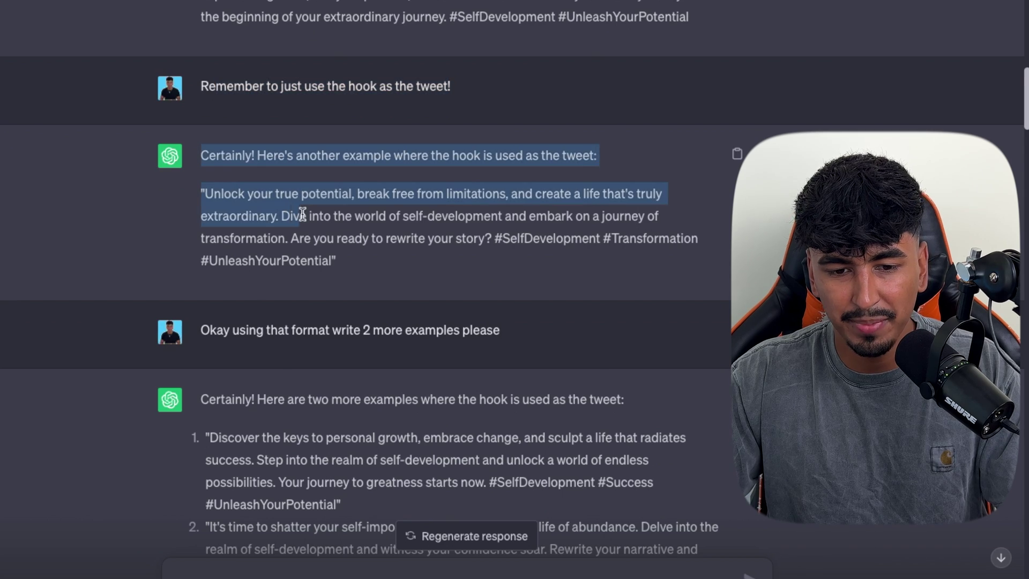
scroll(302, 216, down, 3)
drag(200, 194, 492, 188)
scroll(491, 185, down, 8)
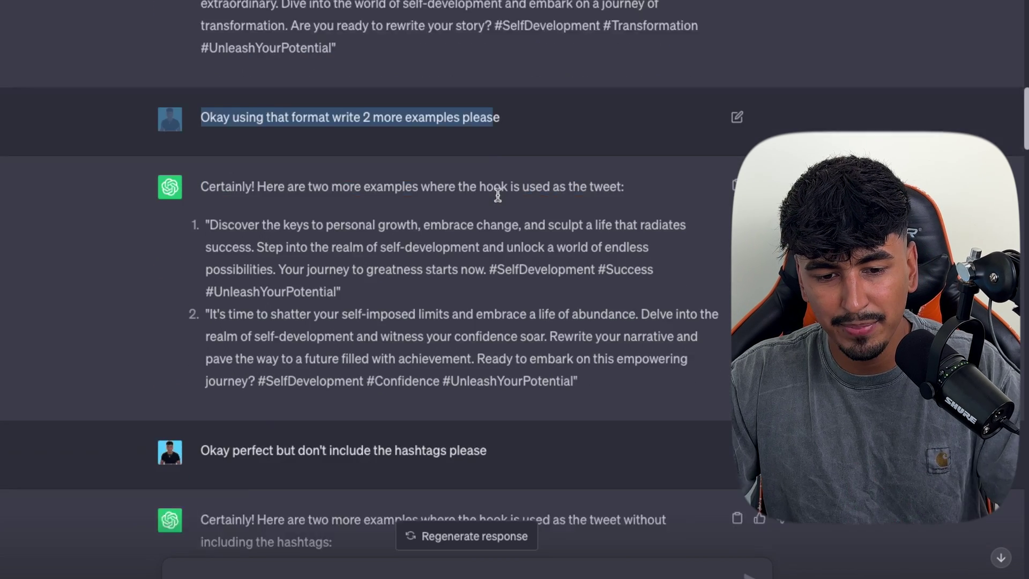
drag(185, 160, 406, 178)
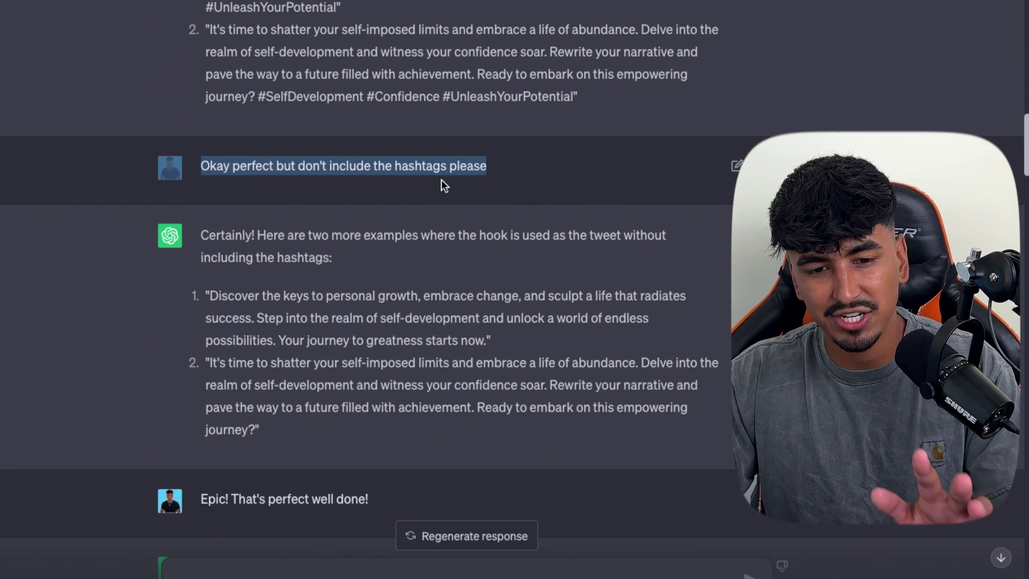
scroll(493, 191, down, 4)
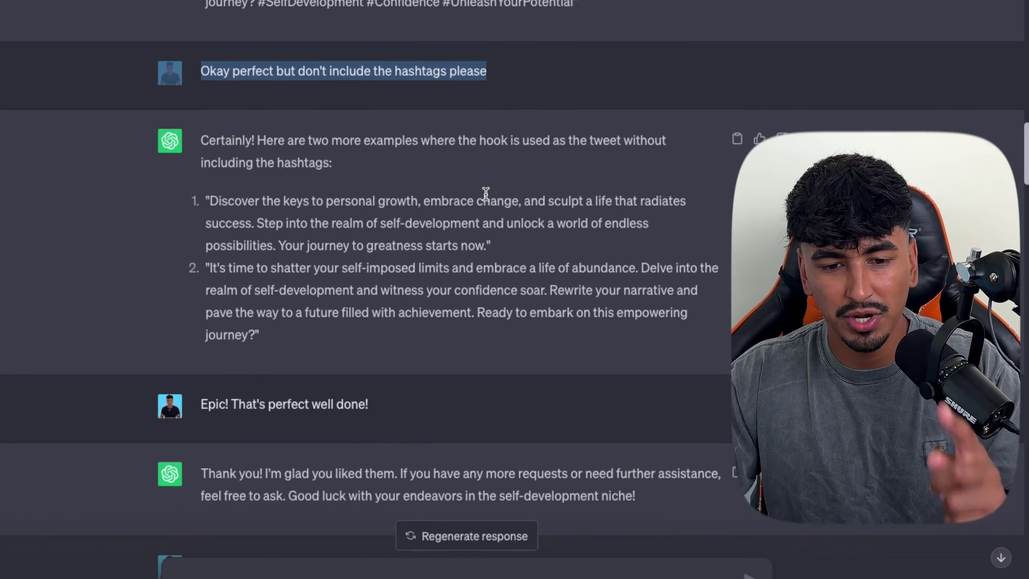
scroll(486, 193, down, 6)
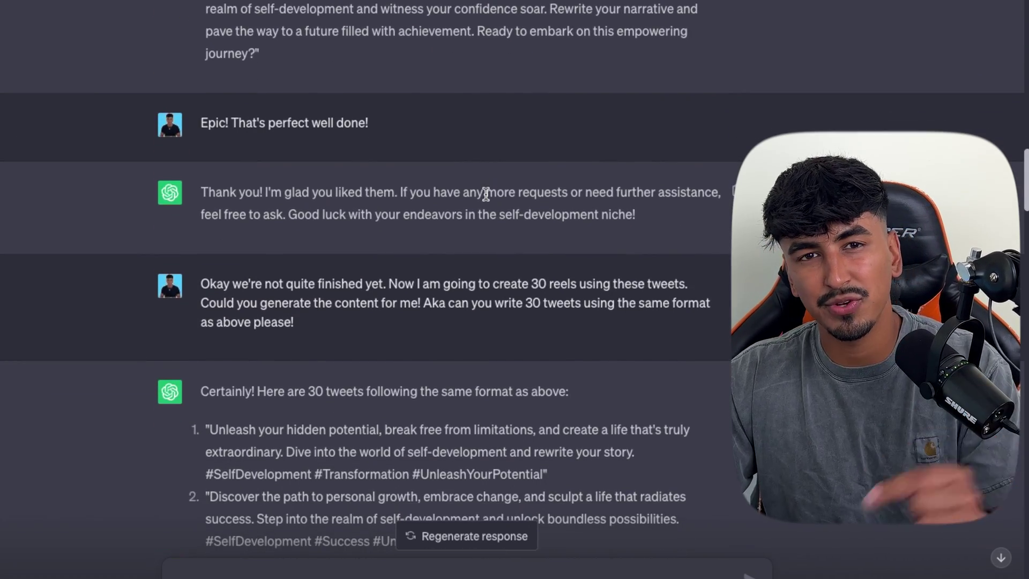
Examine the prompt asking for 30 tweets in the same format and the numbered tweets in the reply.
scroll(485, 193, down, 1)
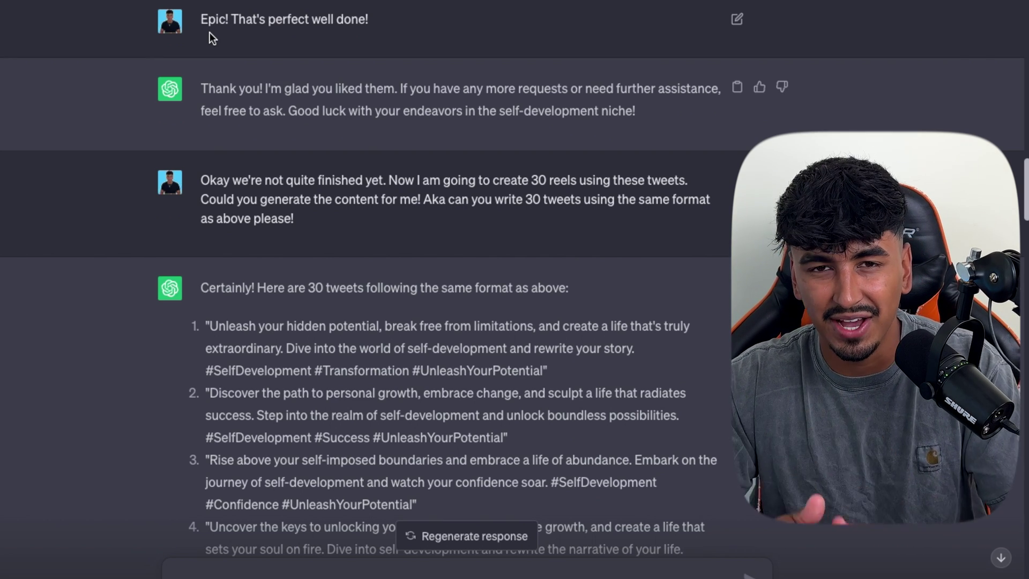
scroll(210, 32, down, 2)
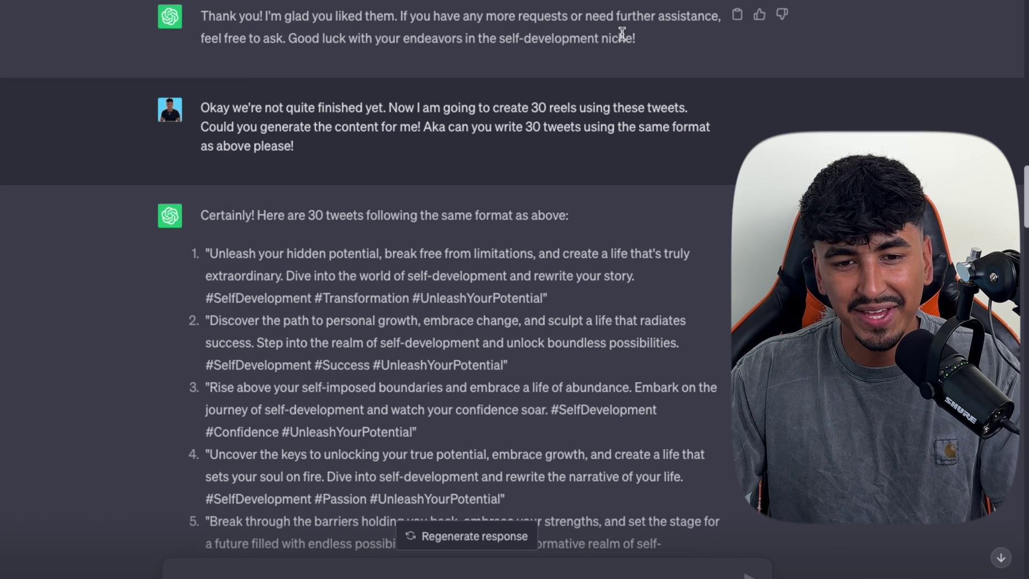
scroll(477, 143, down, 1)
double_click(230, 79)
scroll(230, 79, down, 1)
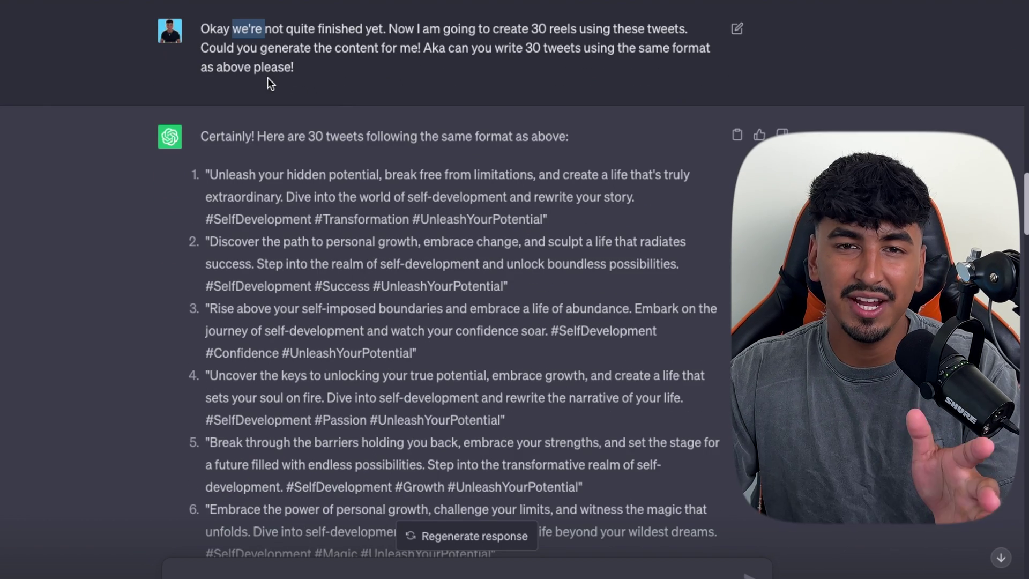
drag(229, 33, 382, 74)
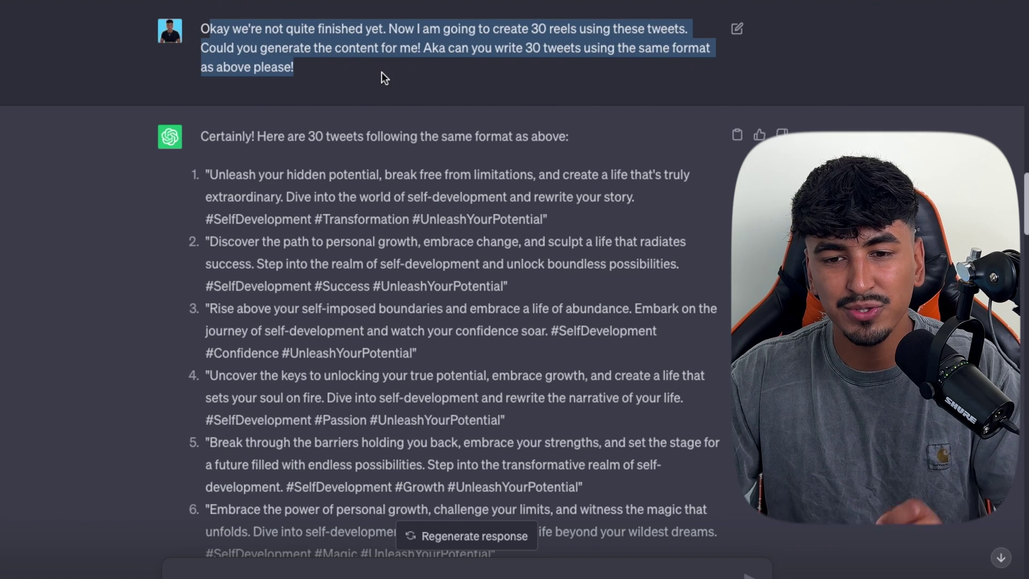
click(378, 72)
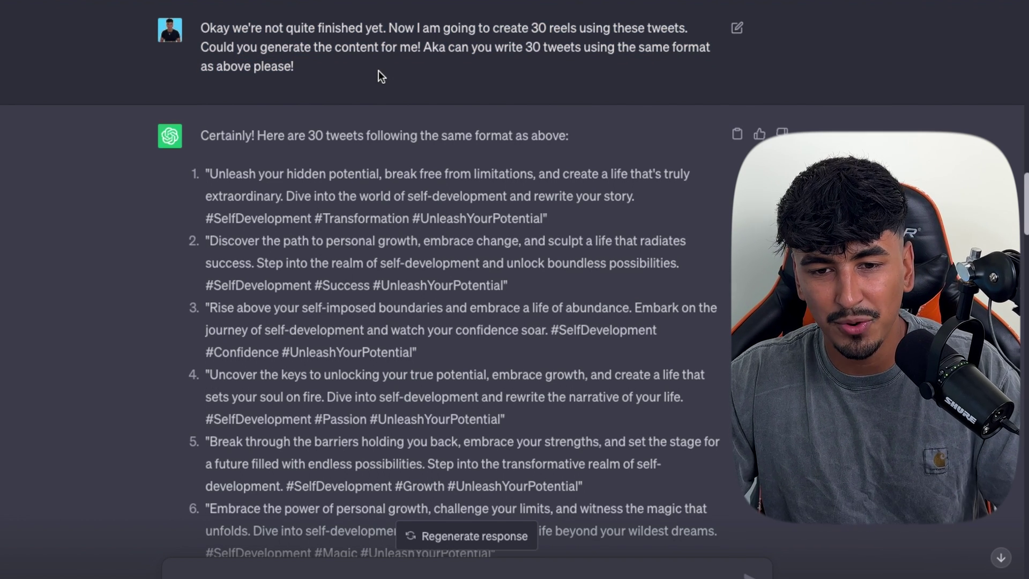
scroll(227, 79, down, 2)
drag(162, 88, 535, 303)
click(535, 303)
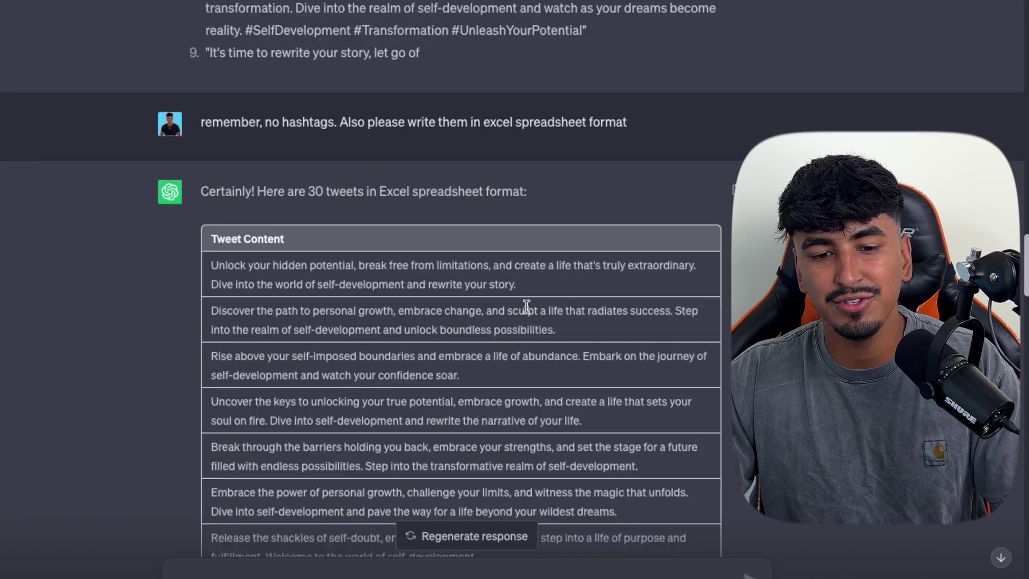
Examine the prompts on Excel spreadsheet format, no hashtags and splitting the 30 quotes into three columns, with the resulting tables.
scroll(492, 287, down, 2)
scroll(282, 110, up, 1)
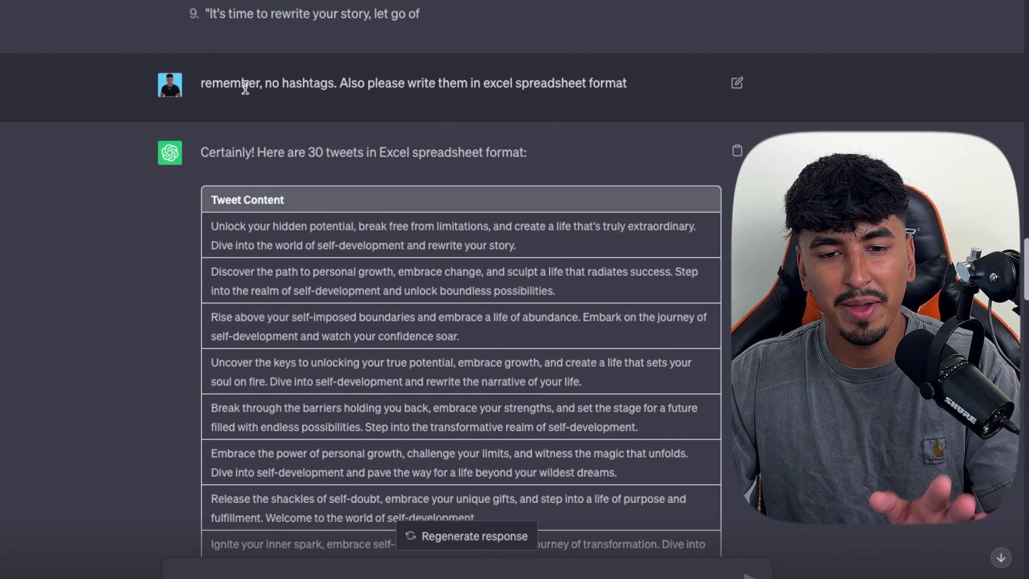
scroll(553, 109, down, 3)
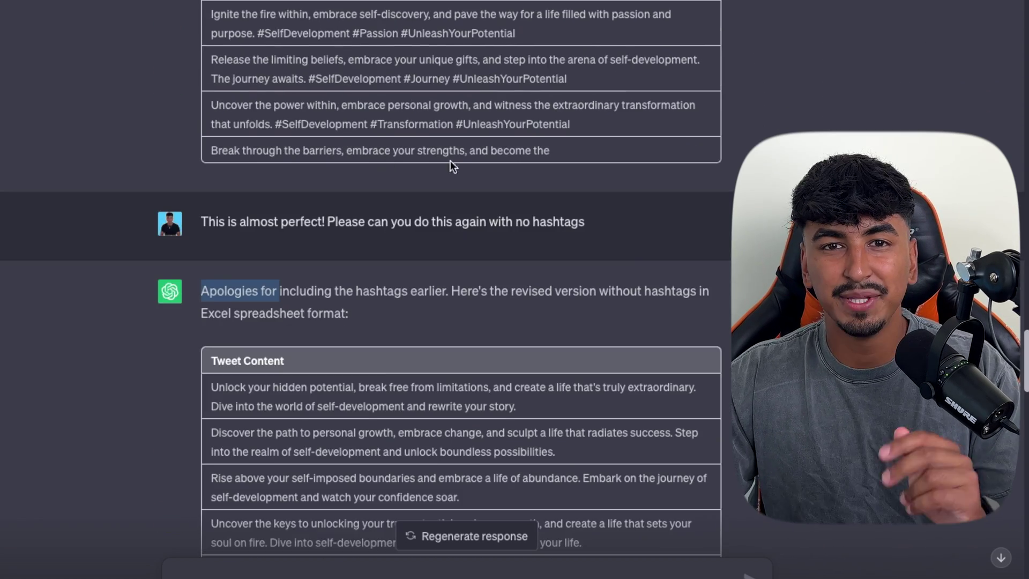
scroll(456, 161, up, 1)
scroll(474, 192, down, 1)
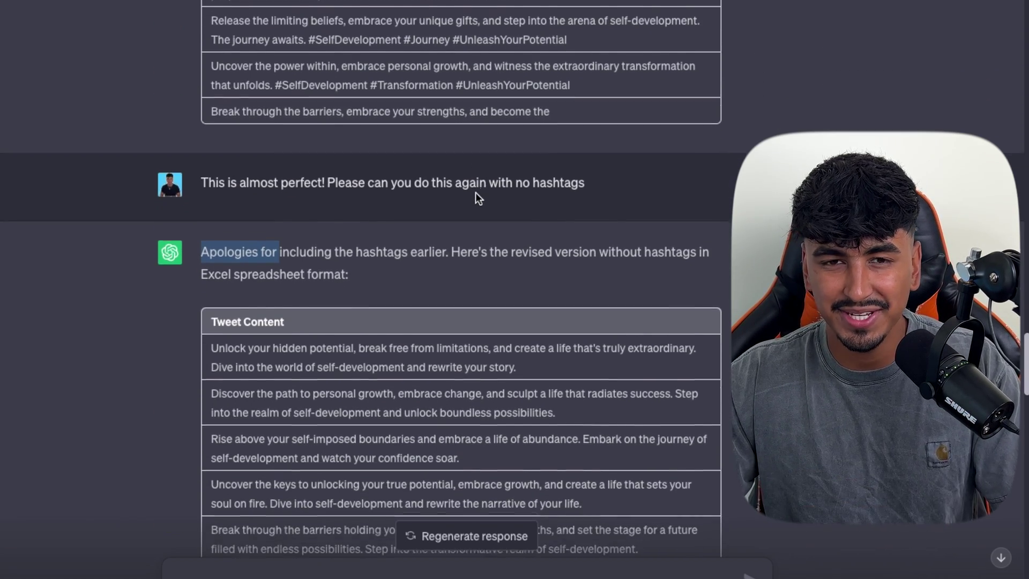
scroll(477, 198, down, 6)
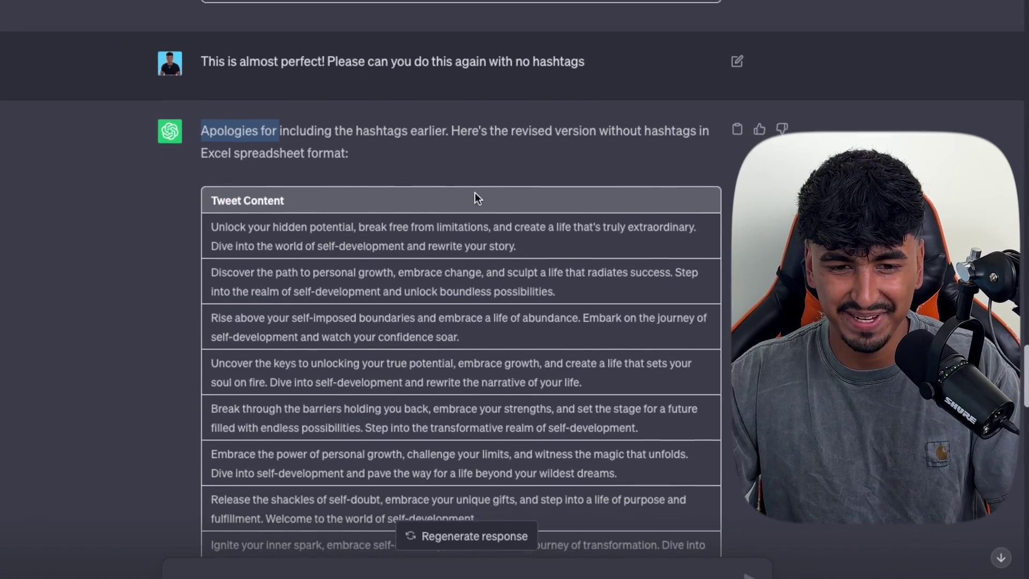
scroll(448, 458, down, 15)
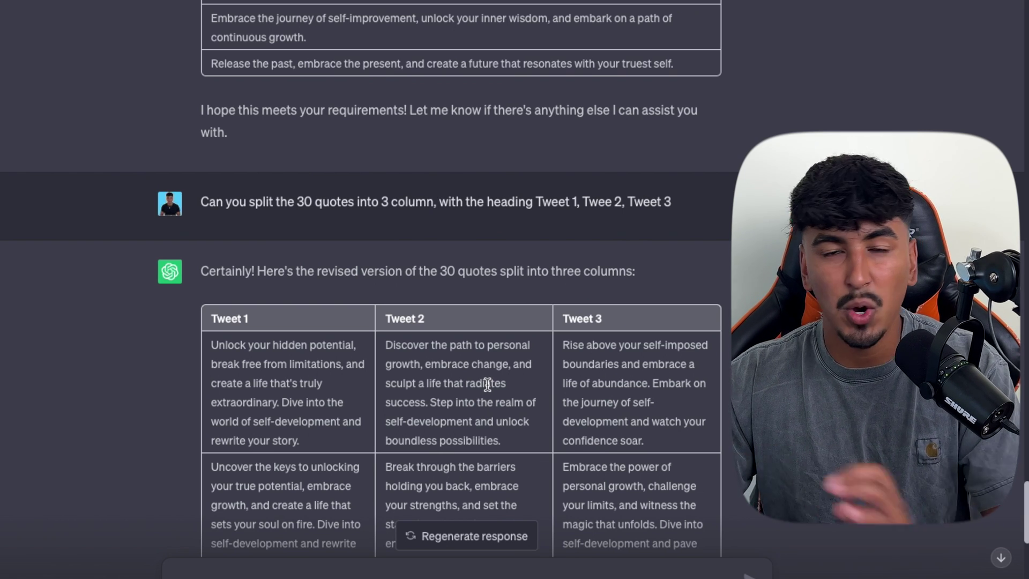
Look through the three-column table of 30 tweets in the ChatGPT reply and copy the whole table.
scroll(487, 383, down, 15)
scroll(491, 383, down, 6)
scroll(490, 383, up, 6)
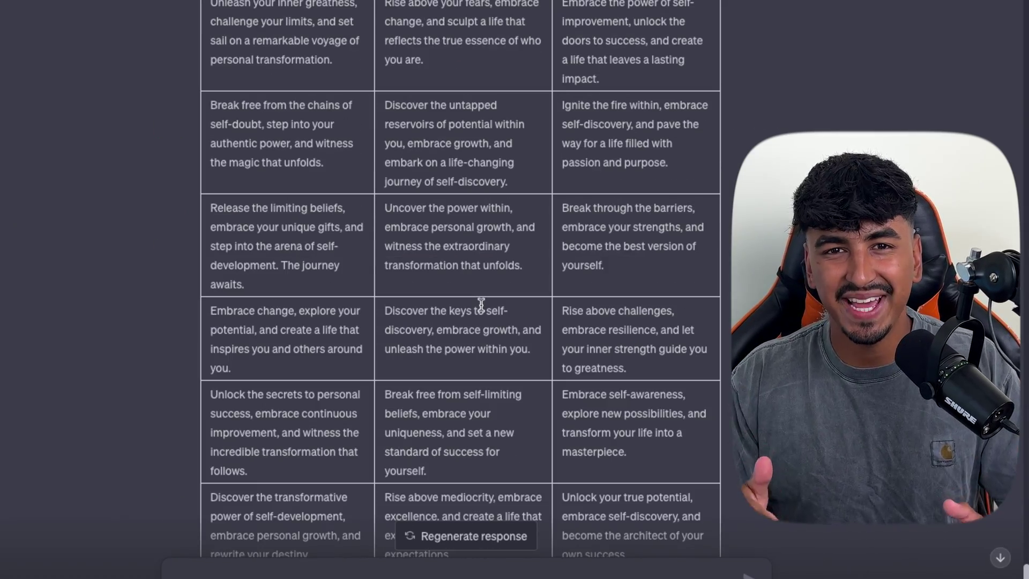
scroll(667, 480, down, 6)
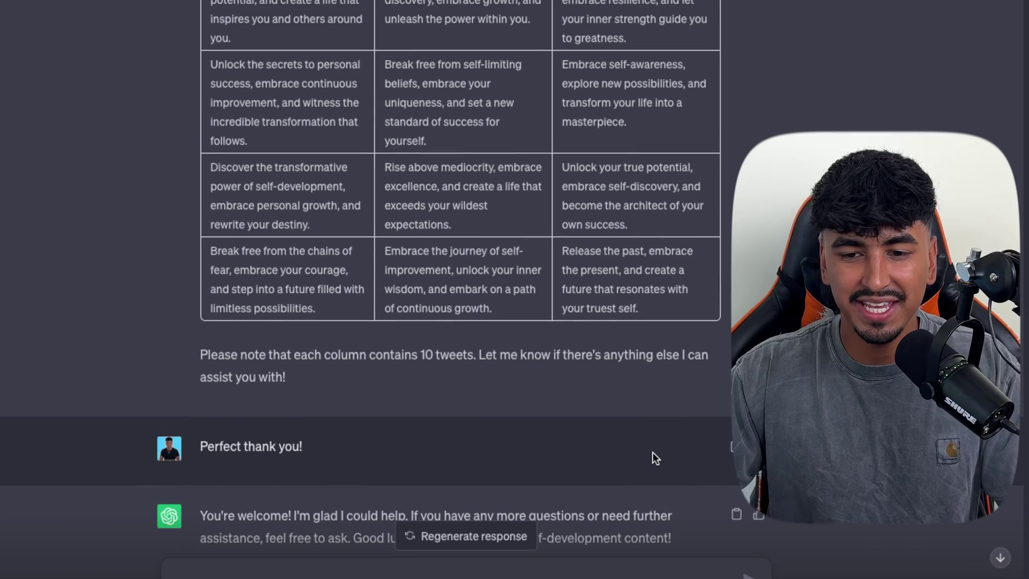
drag(566, 268, 192, 301)
key(ctrl+c)
scroll(248, 149, up, 5)
scroll(214, 155, up, 5)
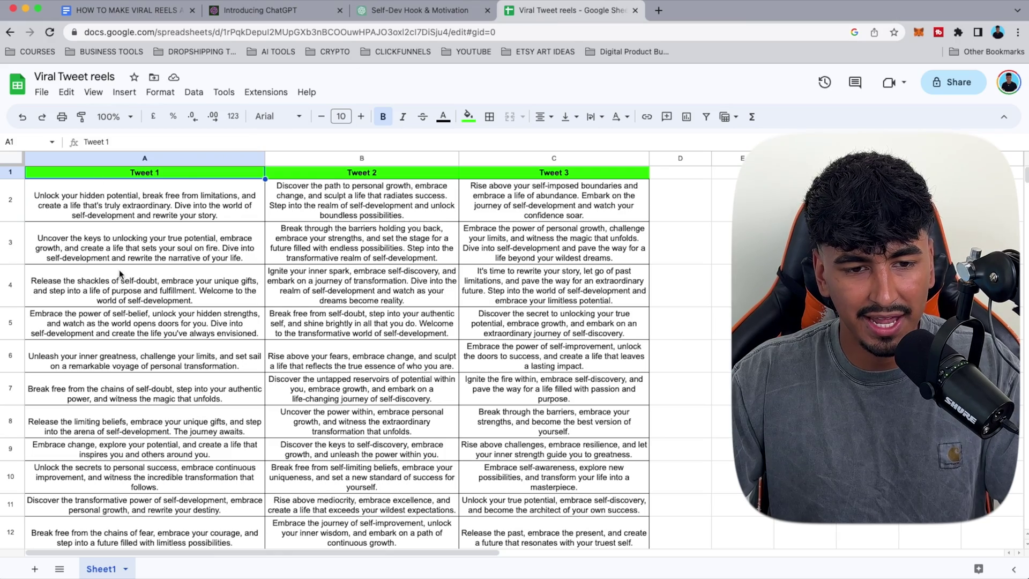
Paste the copied tweet table at cell A15 of the Viral Tweet reels Google Sheet and wrap the text in A15:C27.
scroll(119, 269, down, 6)
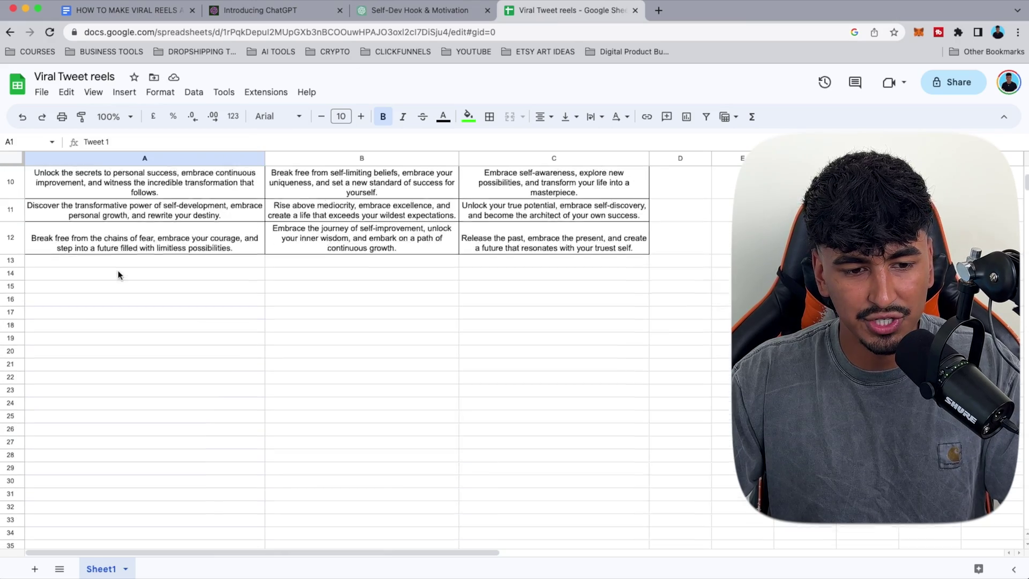
click(87, 231)
key(ctrl+v)
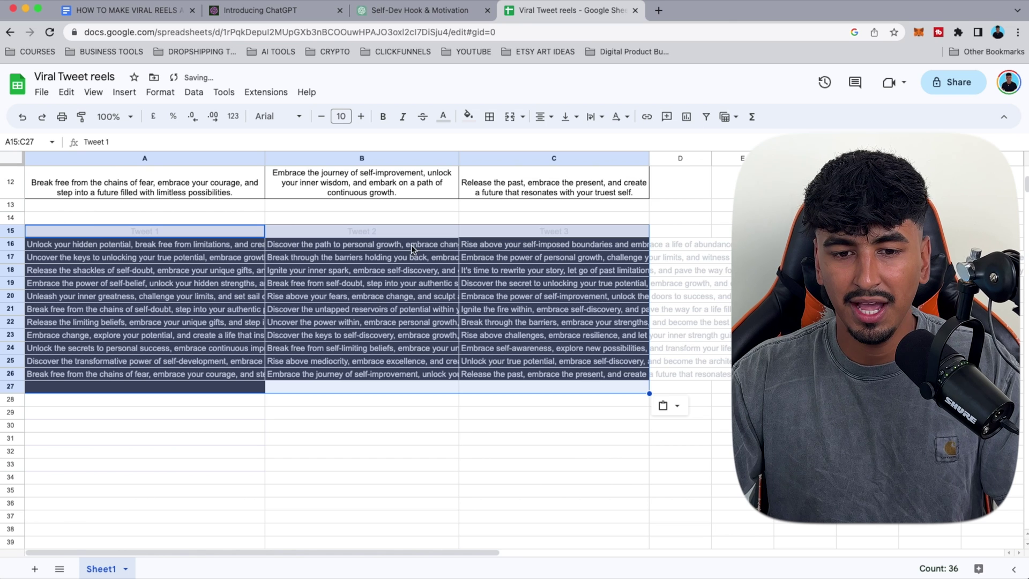
drag(157, 234, 605, 386)
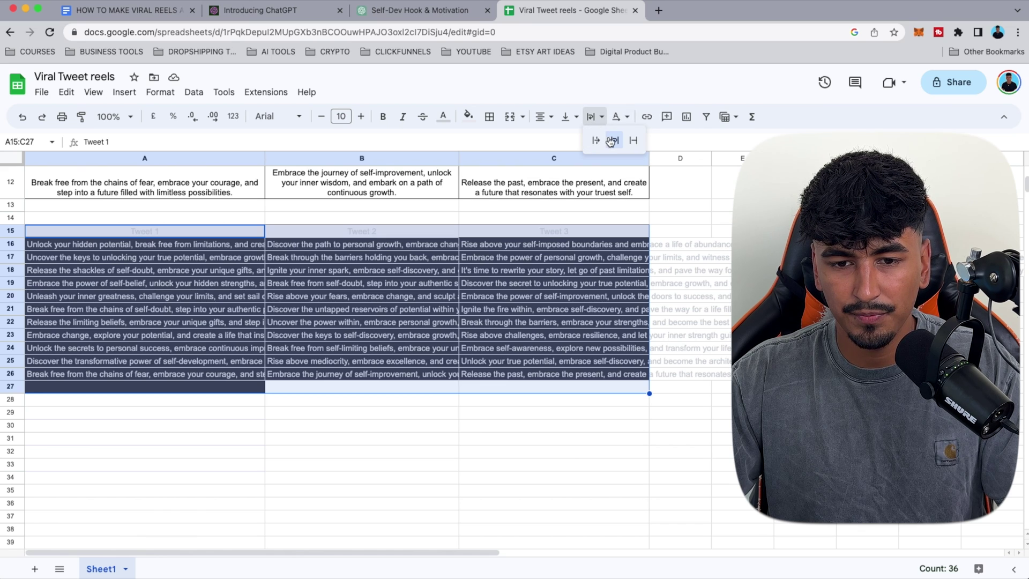
click(612, 140)
scroll(204, 304, down, 1)
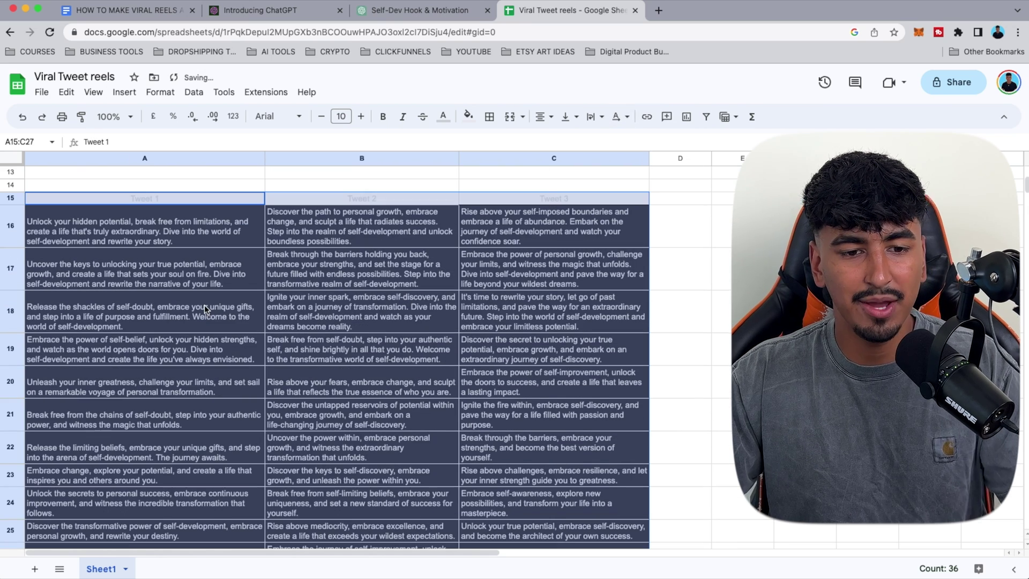
Clear the pasted tweets from A15:C27, and undo the deletion, the text wrapping and the paste.
key(Delete)
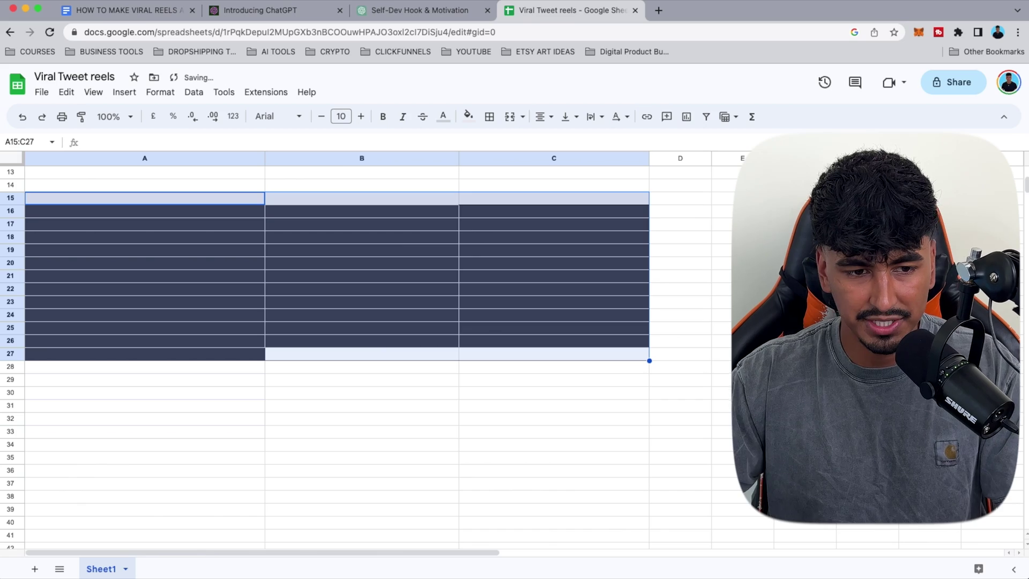
key(ctrl+z)
key(ctrl+z)
key(ctrl+z)
Download the Viral Tweet reels sheet as a comma-separated values (.csv) file.
scroll(75, 230, up, 5)
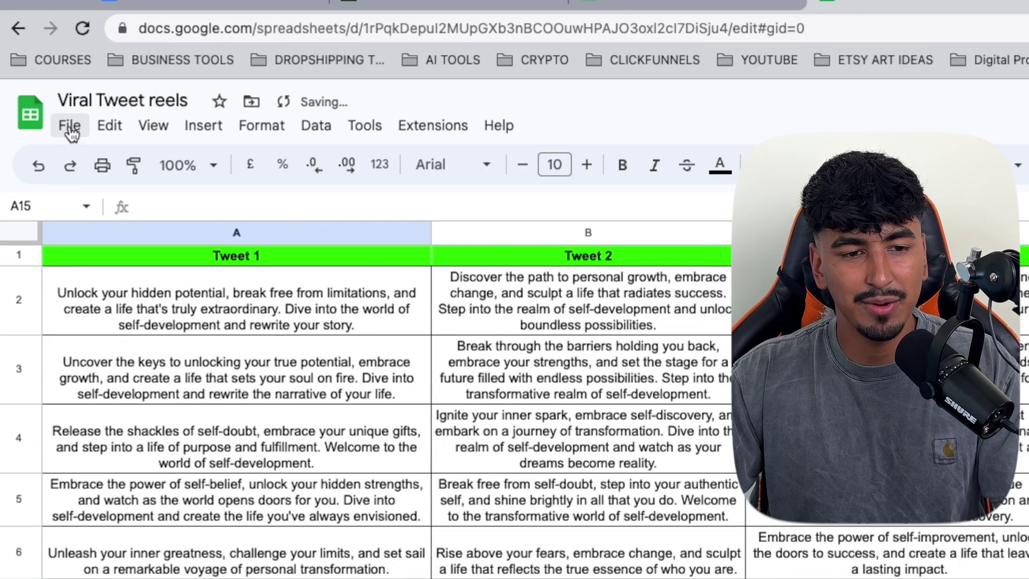
click(70, 128)
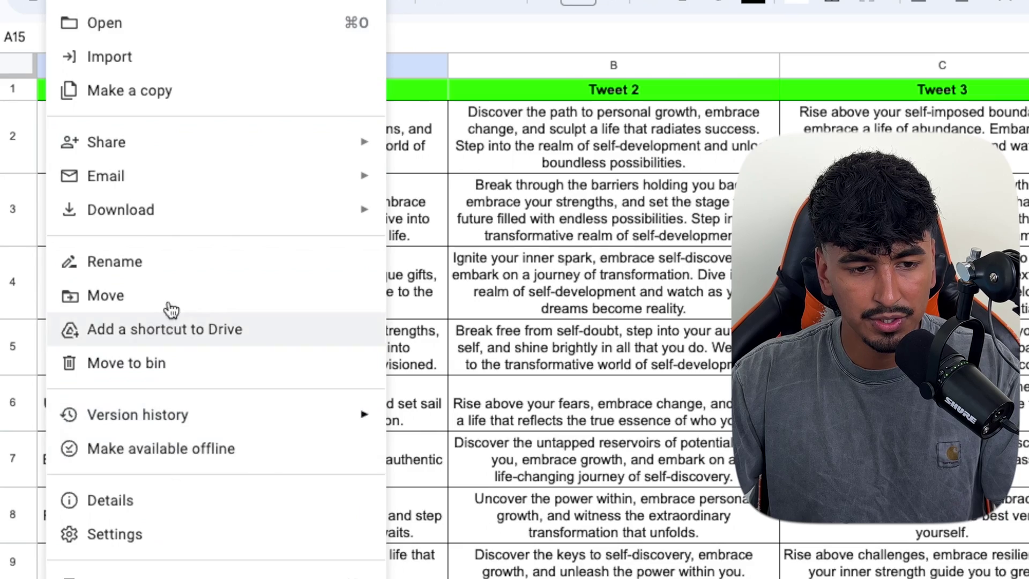
mouse_move(178, 384)
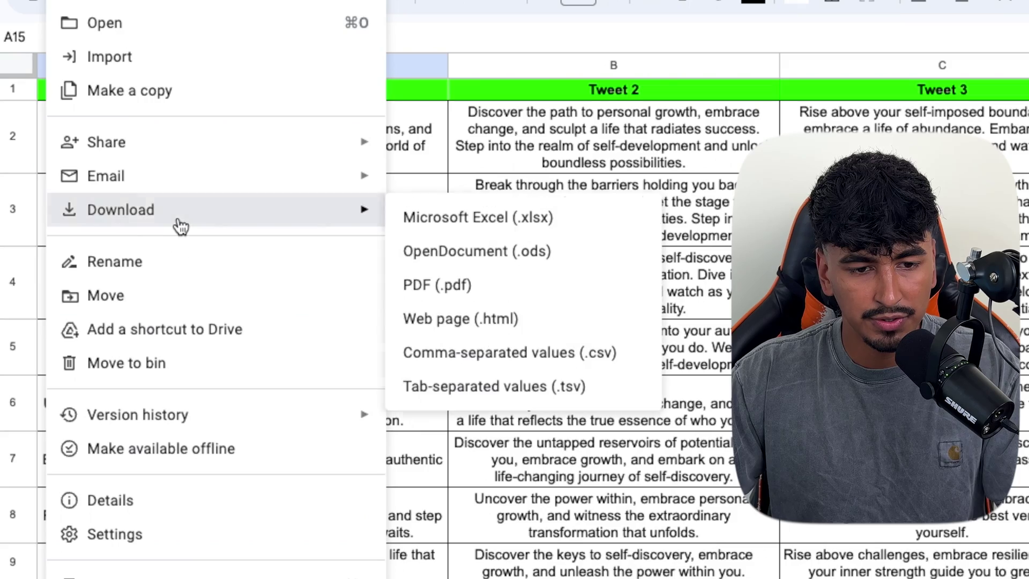
click(520, 355)
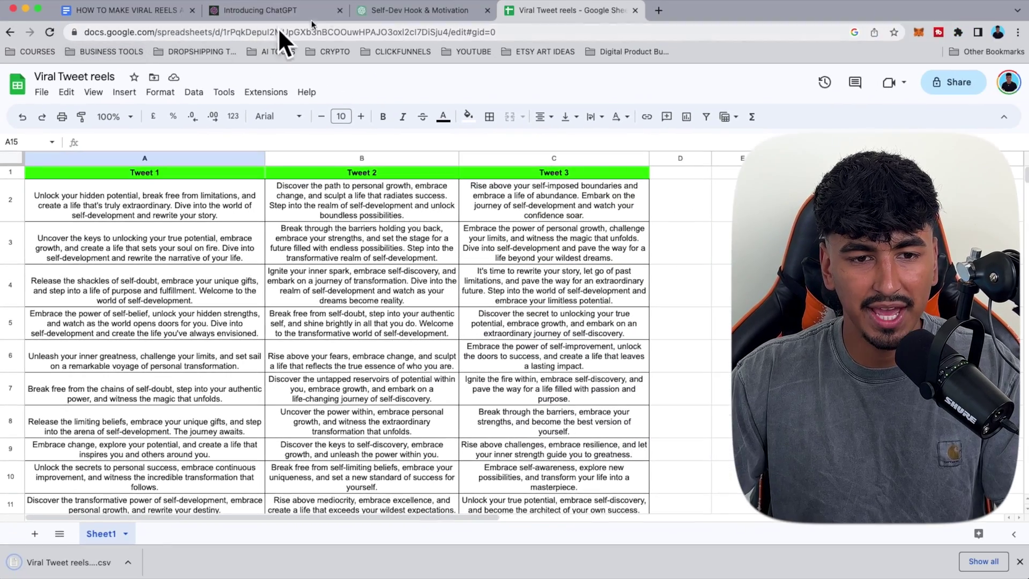
Open the Gary Vee template link from the Strategy 2 notes in the Google Doc and create a Canva design from the template.
click(126, 10)
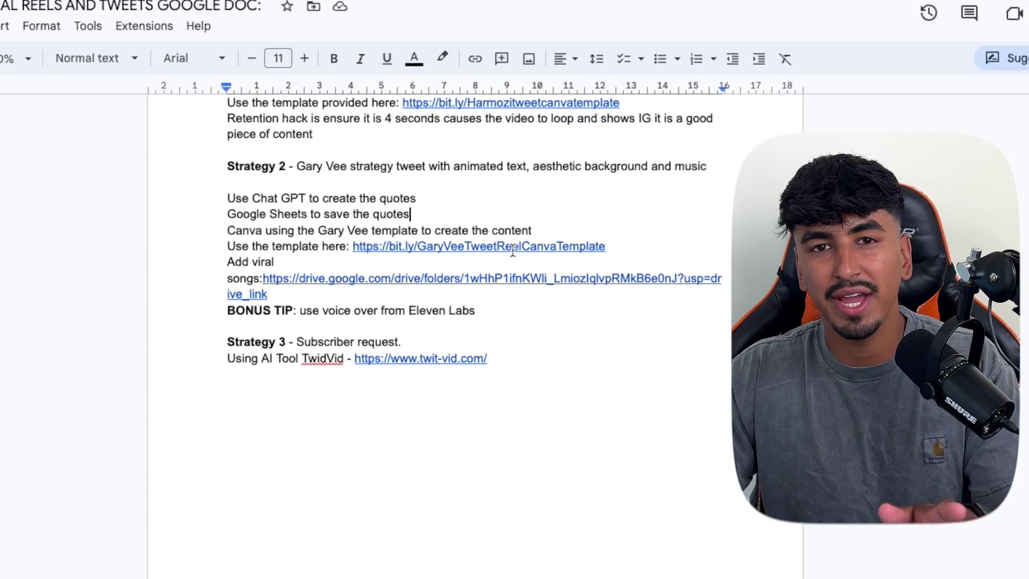
click(513, 247)
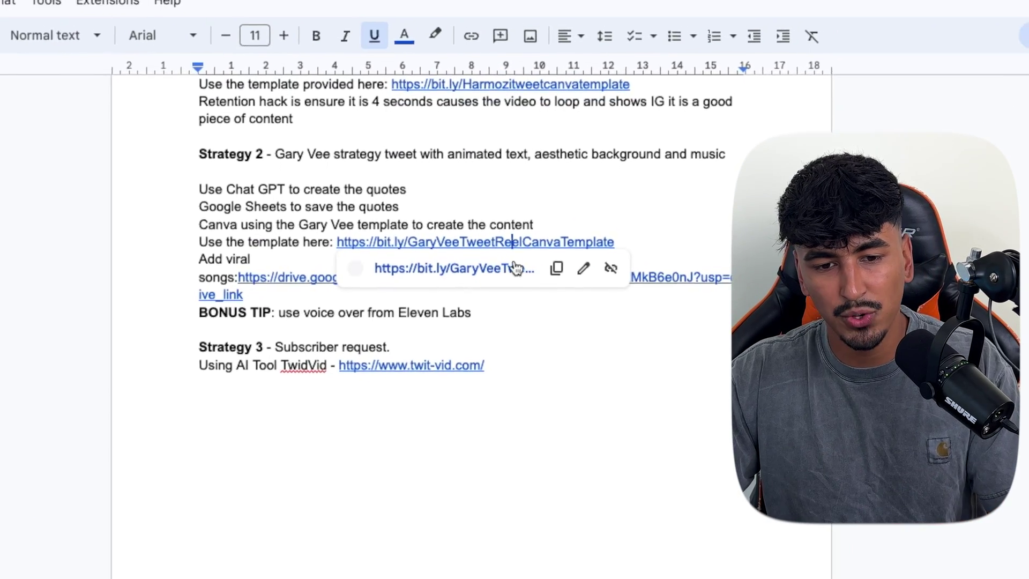
click(553, 273)
key(super+t)
text(https://bit.ly/GaryVeeTweetReelCanvaTemplate)
key(Return)
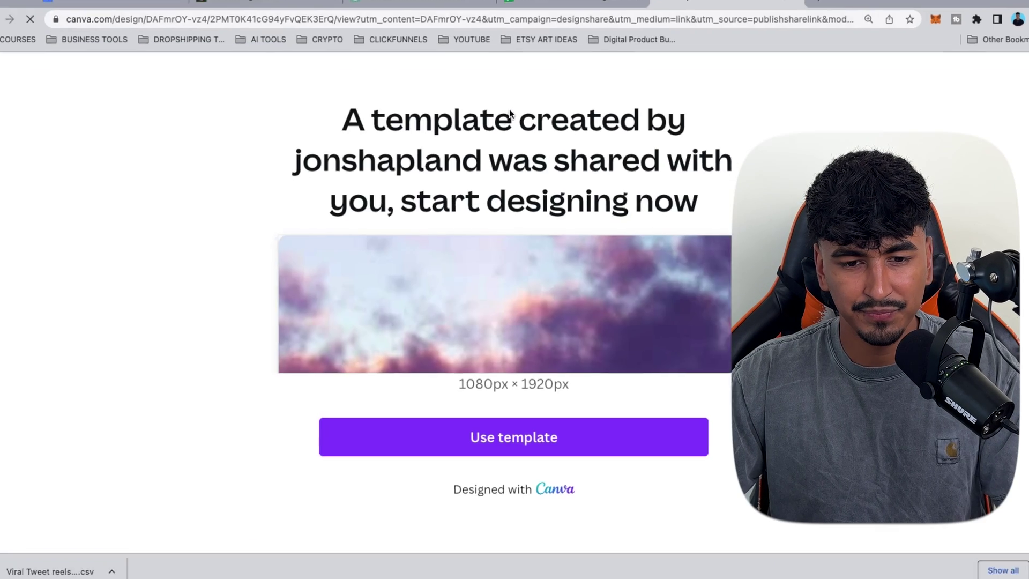
click(570, 394)
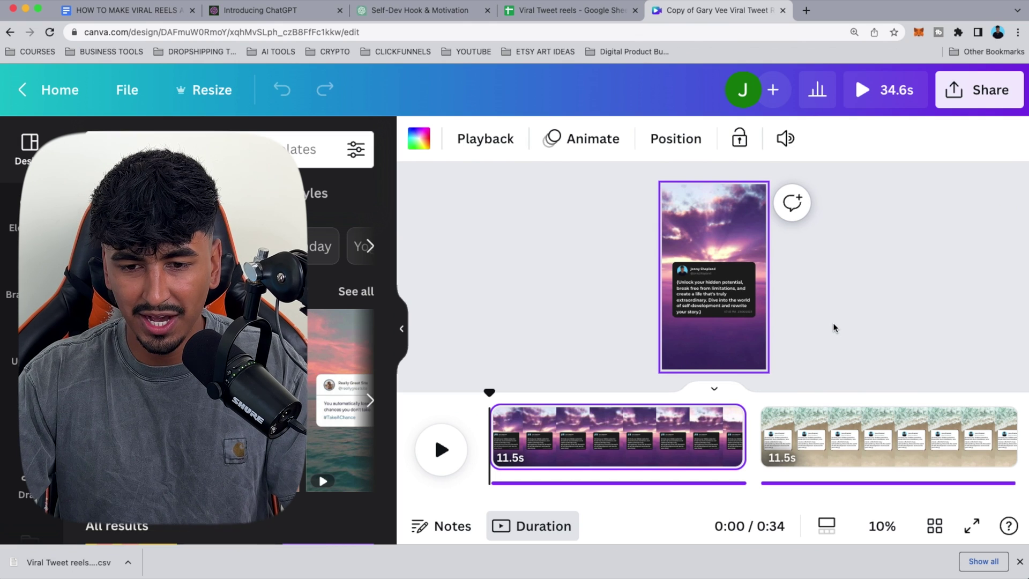
Play back the first template page and view all three tweet designs in the page grid.
scroll(567, 364, down, 2)
key(space)
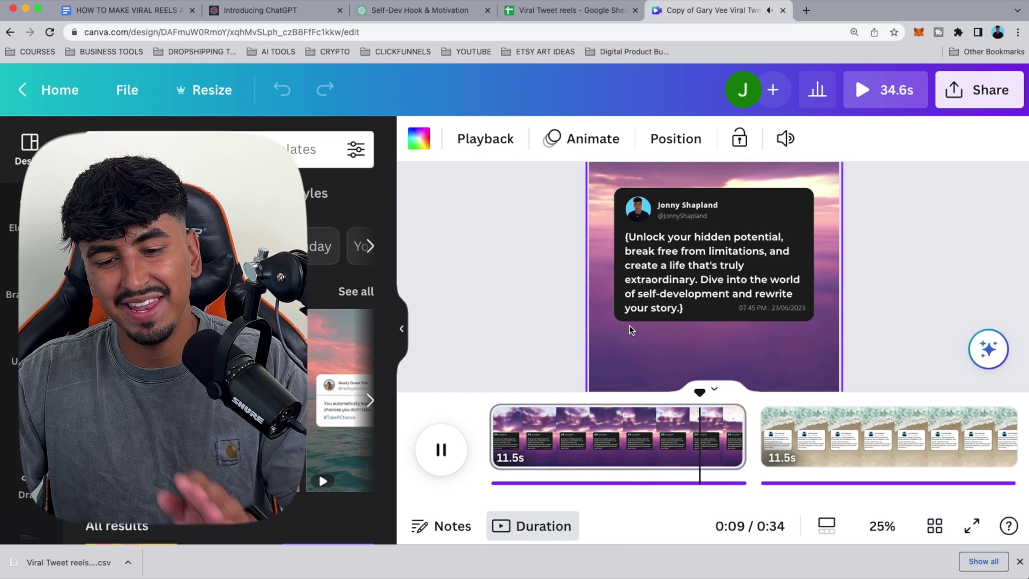
click(763, 399)
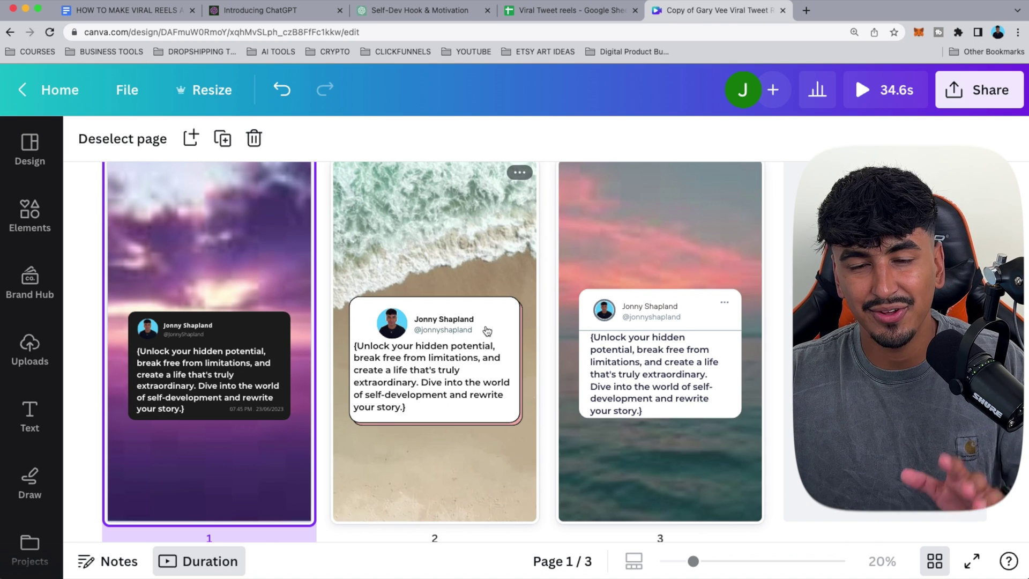
Search the apps for "bulk", open Bulk create, and upload "Viral Tweet reels - Sheet1 (1).csv" as its data.
scroll(33, 464, down, 4)
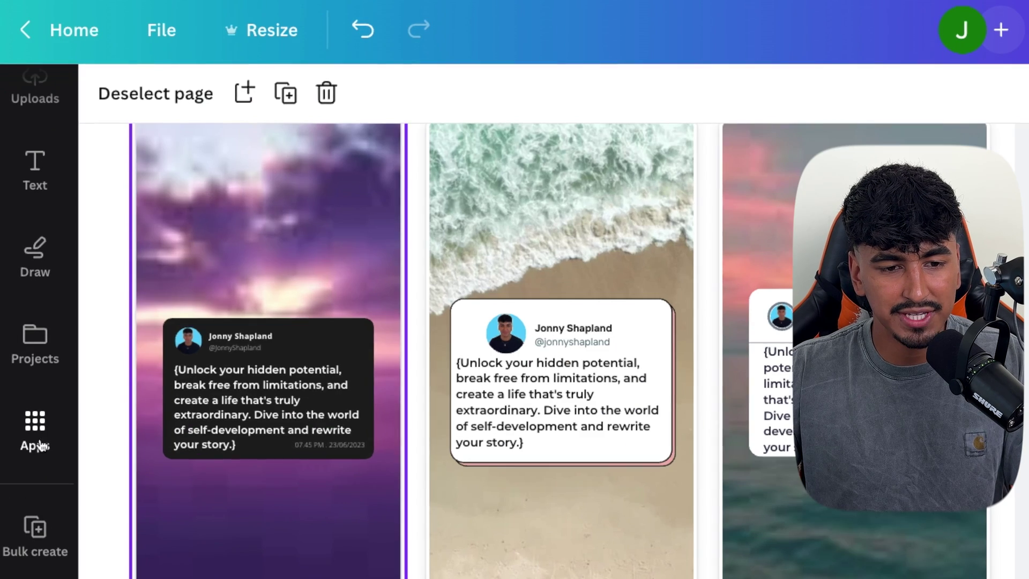
click(30, 408)
click(207, 109)
text(bulk)
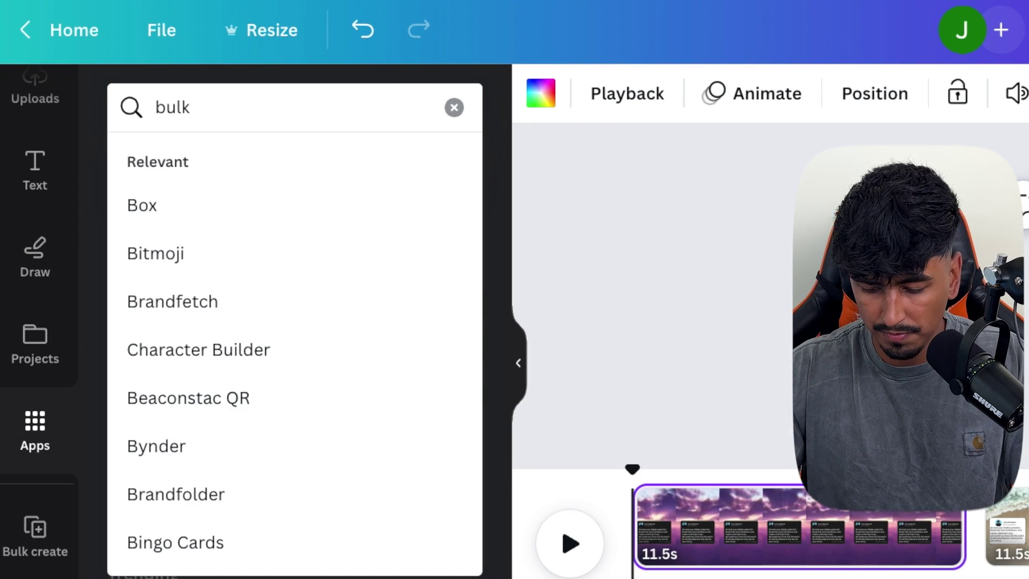
key(Return)
click(140, 179)
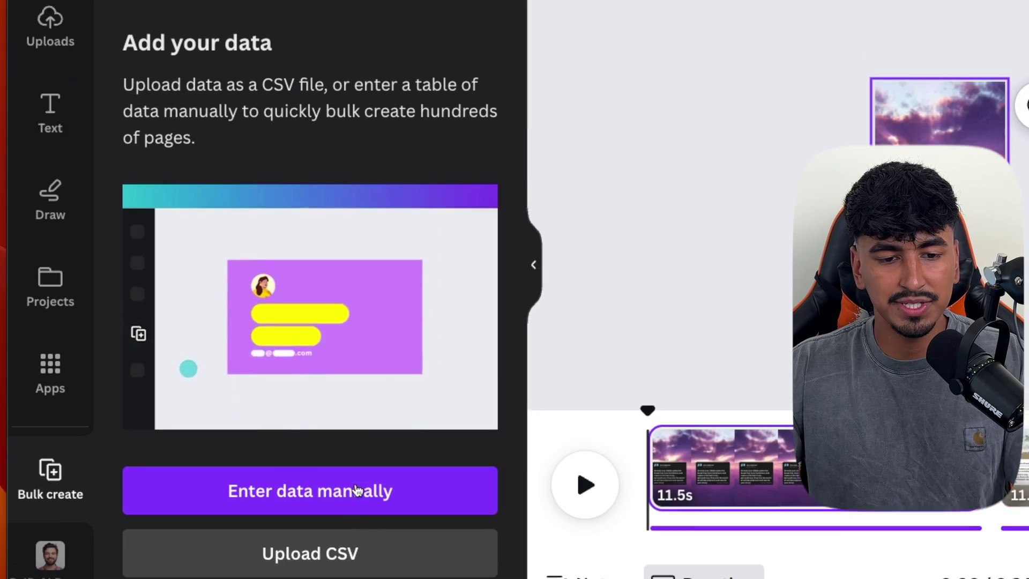
click(309, 553)
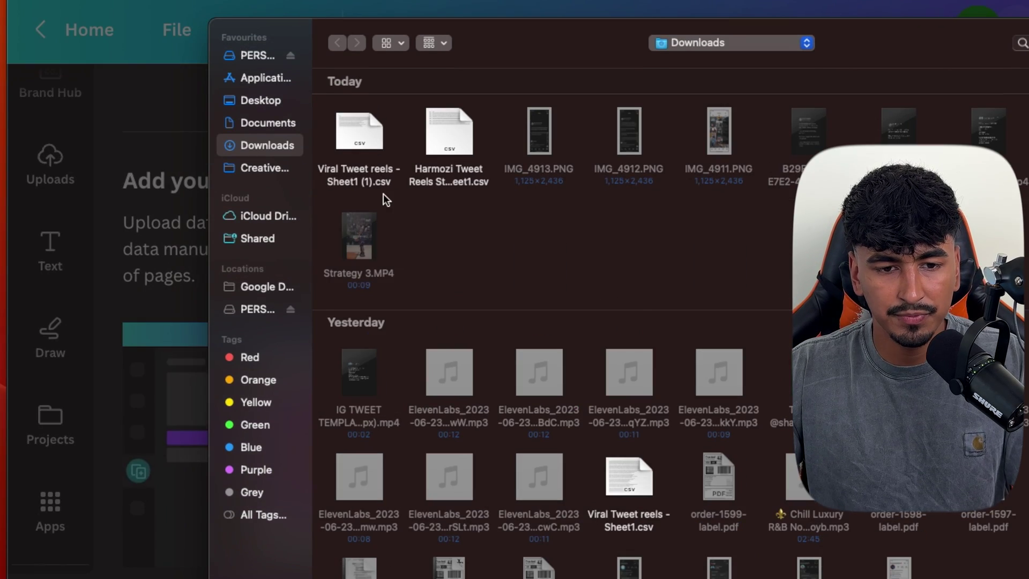
double_click(359, 138)
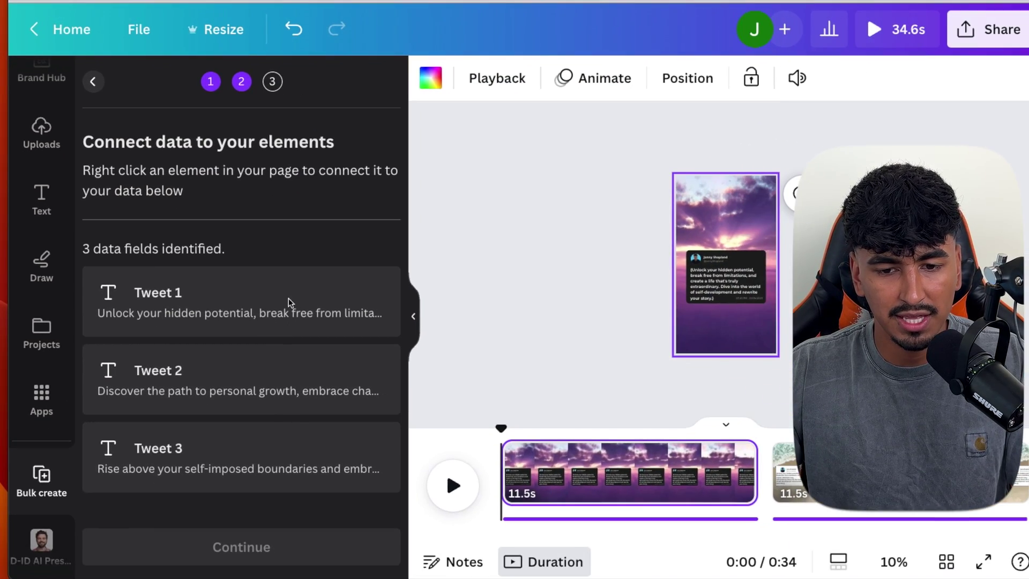
Connect the first page's tweet text to the Tweet 1 data field and the second page's tweet text to Tweet 2.
click(713, 288)
right_click(744, 287)
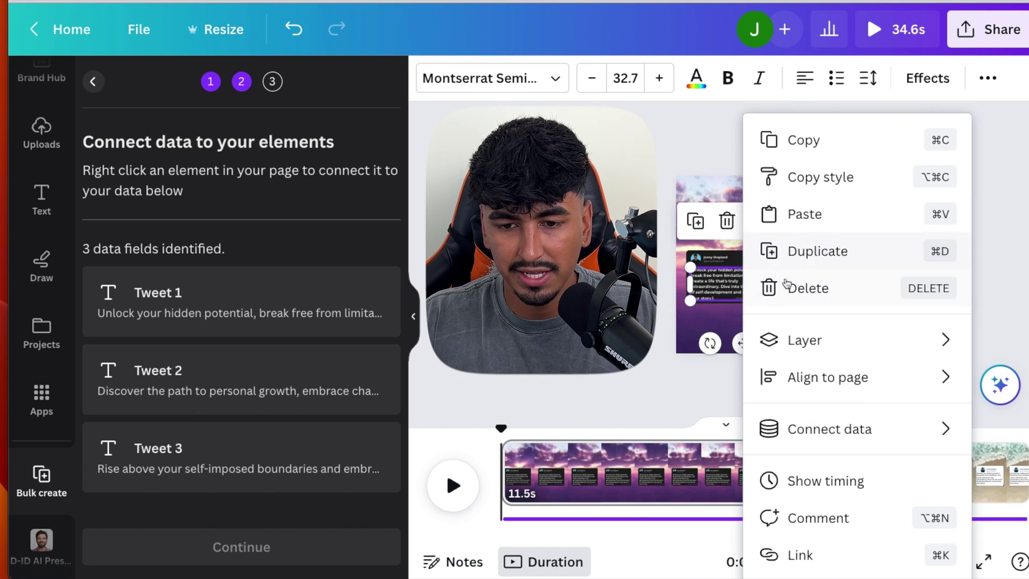
click(811, 472)
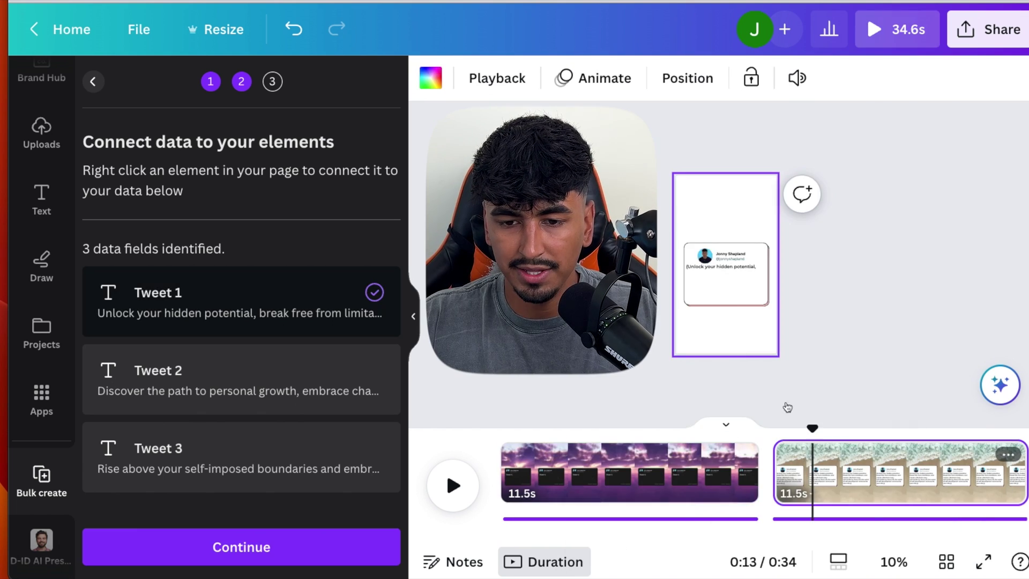
scroll(699, 480, right, 3)
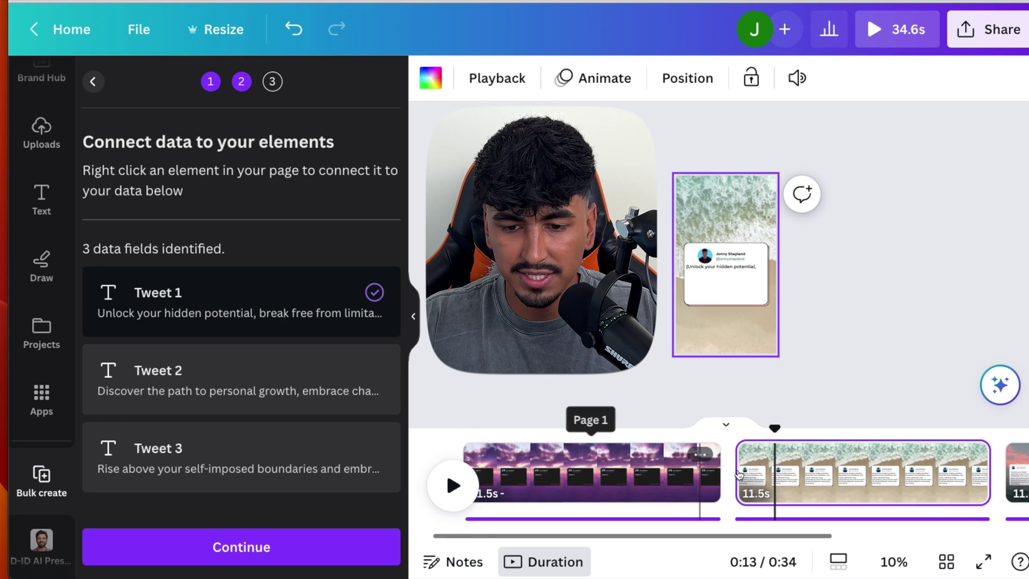
click(739, 275)
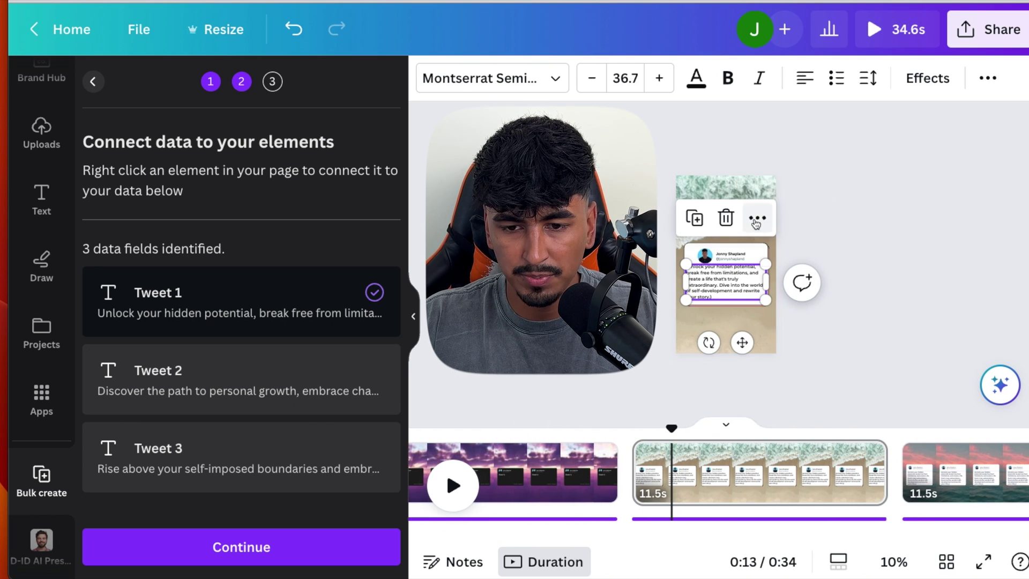
right_click(741, 275)
mouse_move(800, 435)
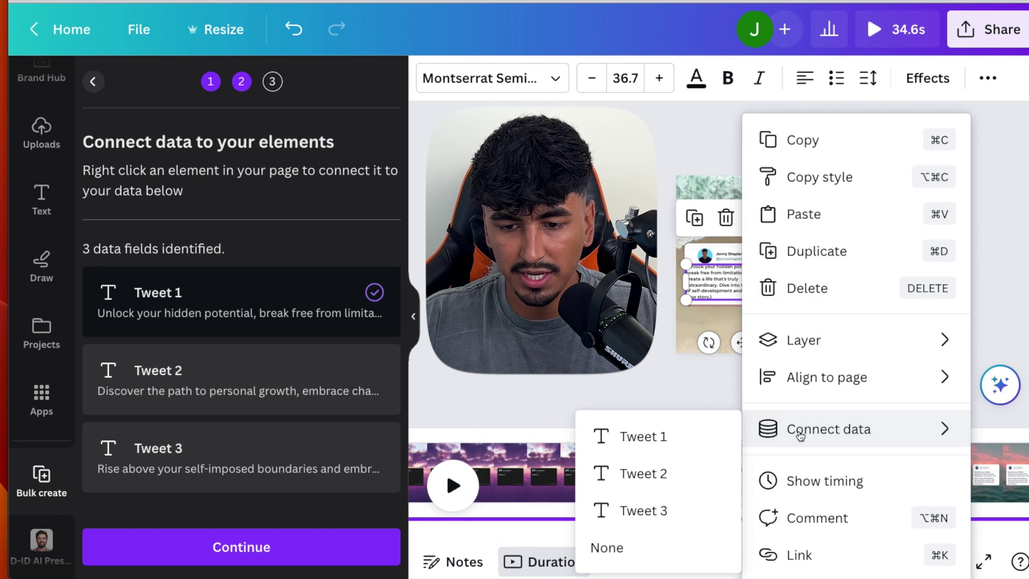
click(676, 473)
Connect the tweet text on the third page, the pink sunset over the sea, to the Tweet 3 data field.
scroll(737, 471, right, 3)
click(736, 472)
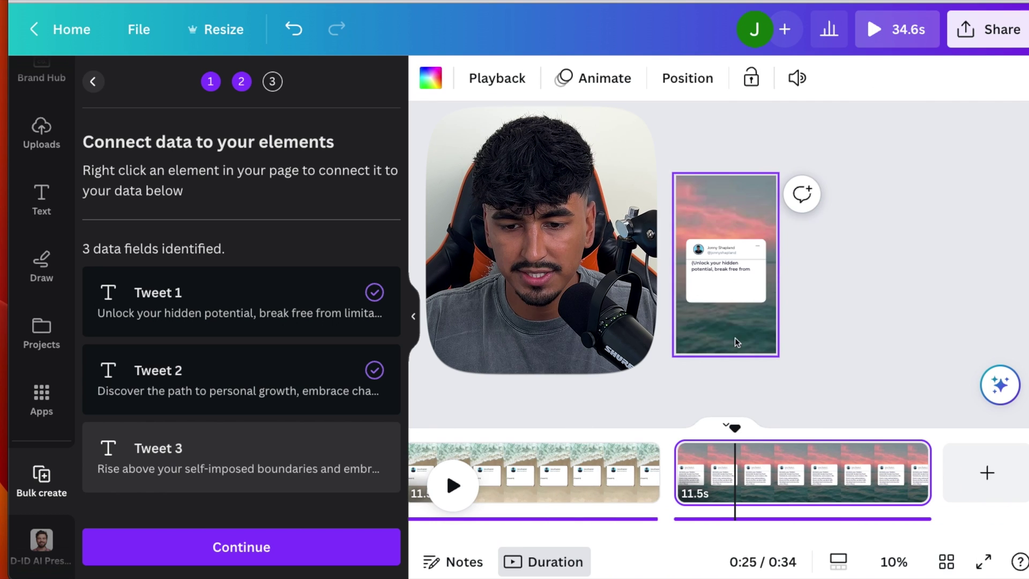
click(732, 268)
click(759, 229)
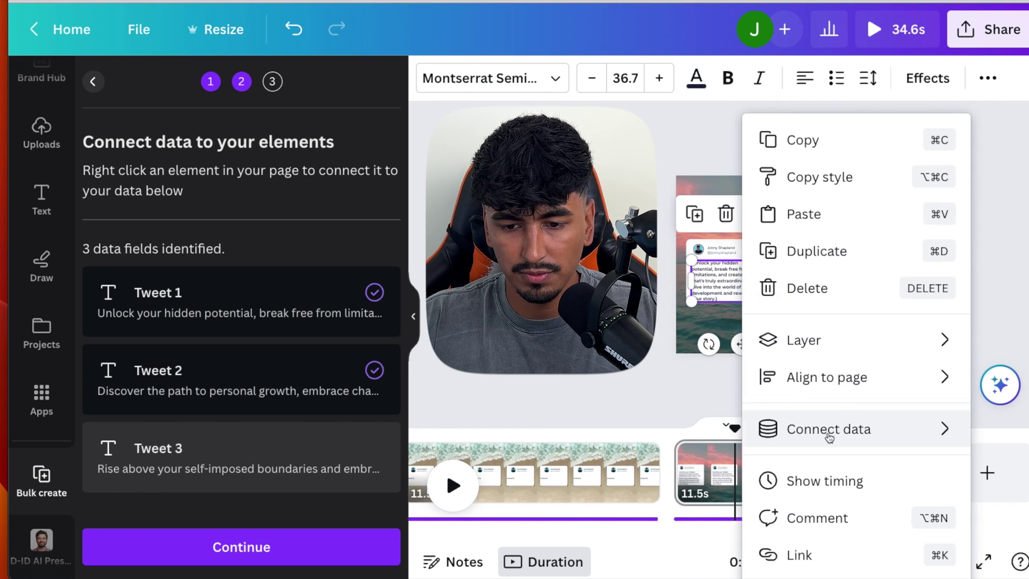
mouse_move(826, 431)
click(688, 509)
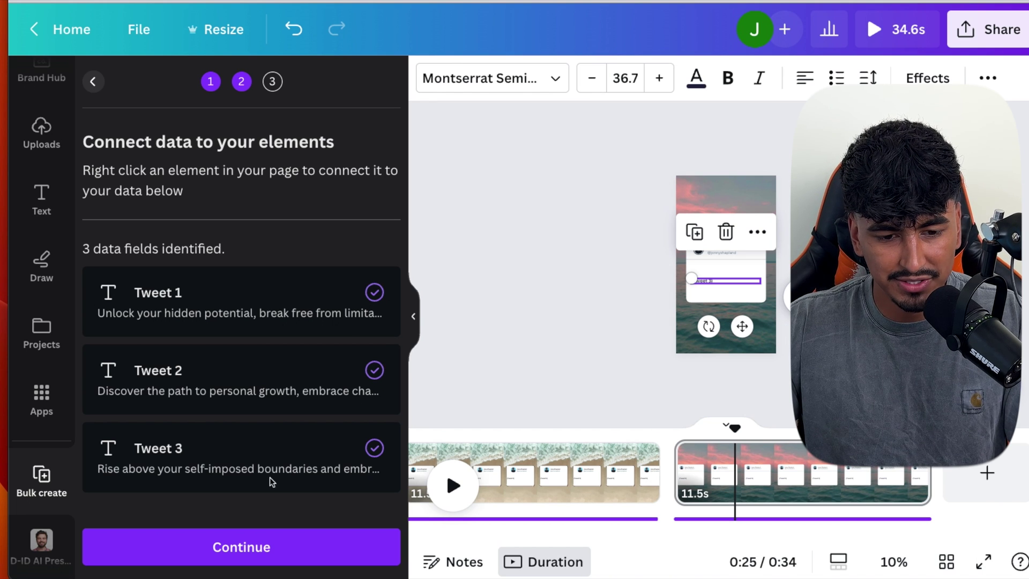
Generate pages from all 11 selected data rows and look over the resulting tweet reels in the page grid.
click(240, 544)
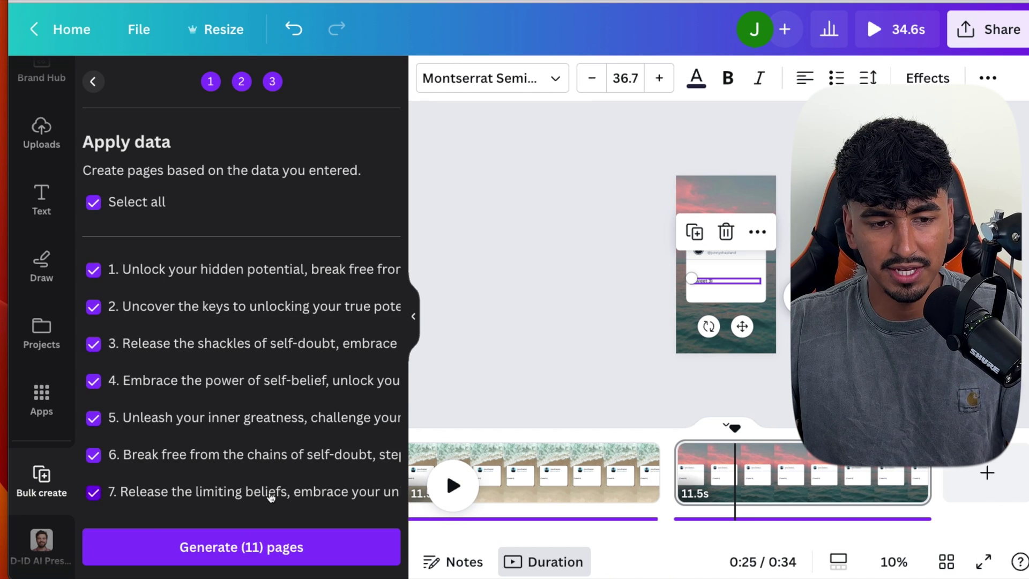
scroll(271, 493, down, 3)
click(266, 562)
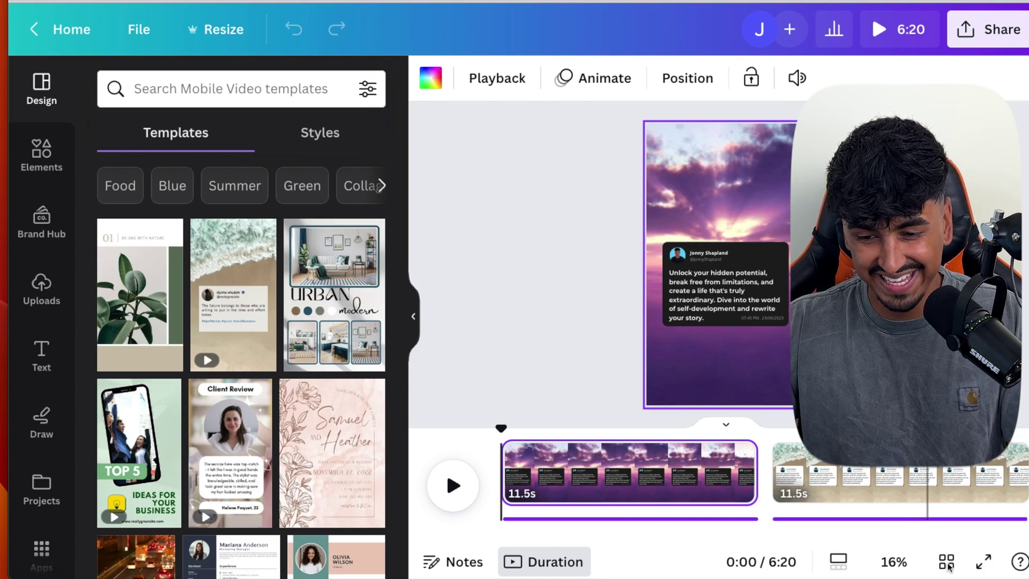
click(946, 563)
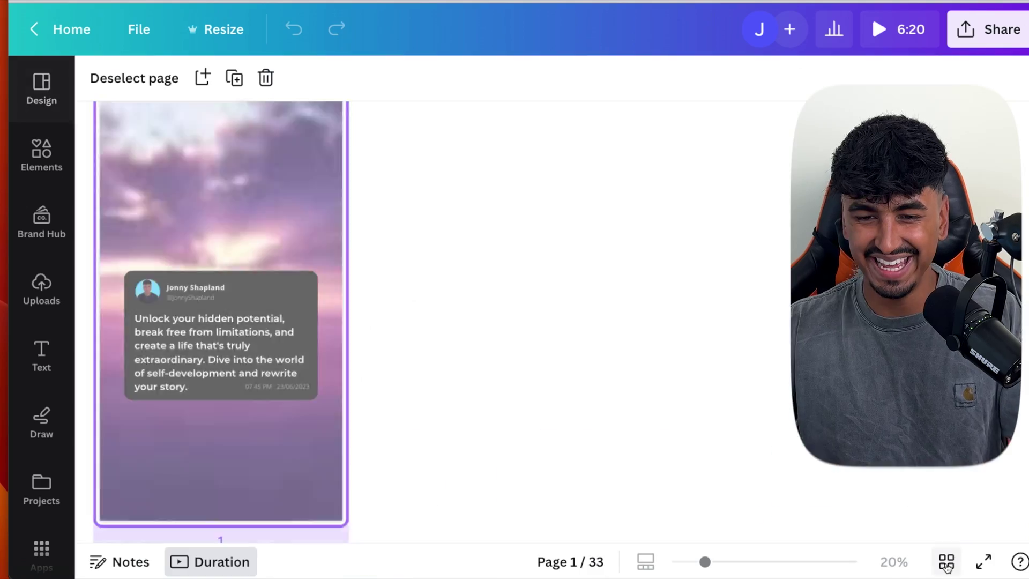
scroll(788, 268, down, 20)
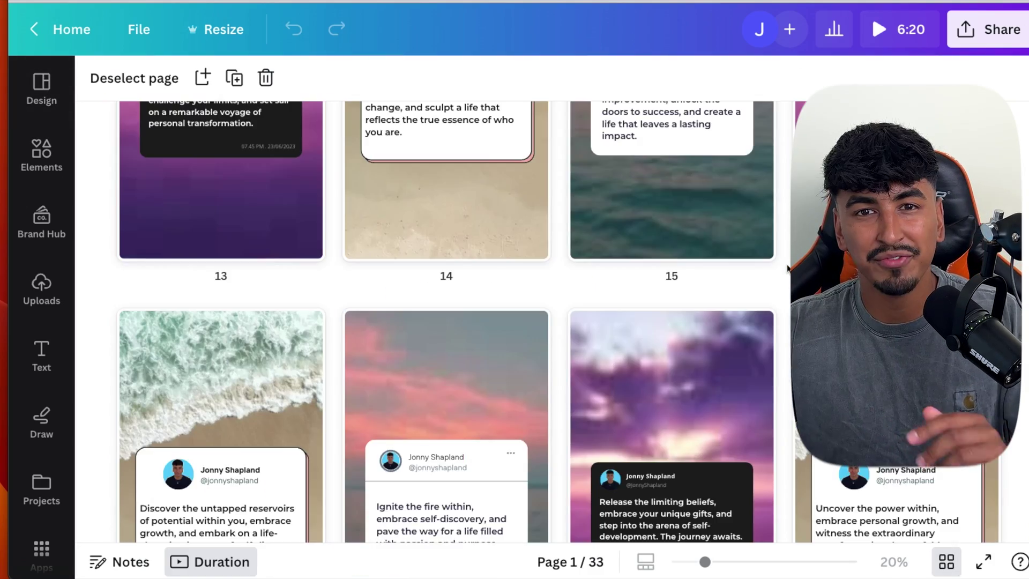
Look through the generated tweet reels up to page 33, and open page 1 for editing.
scroll(788, 268, down, 8)
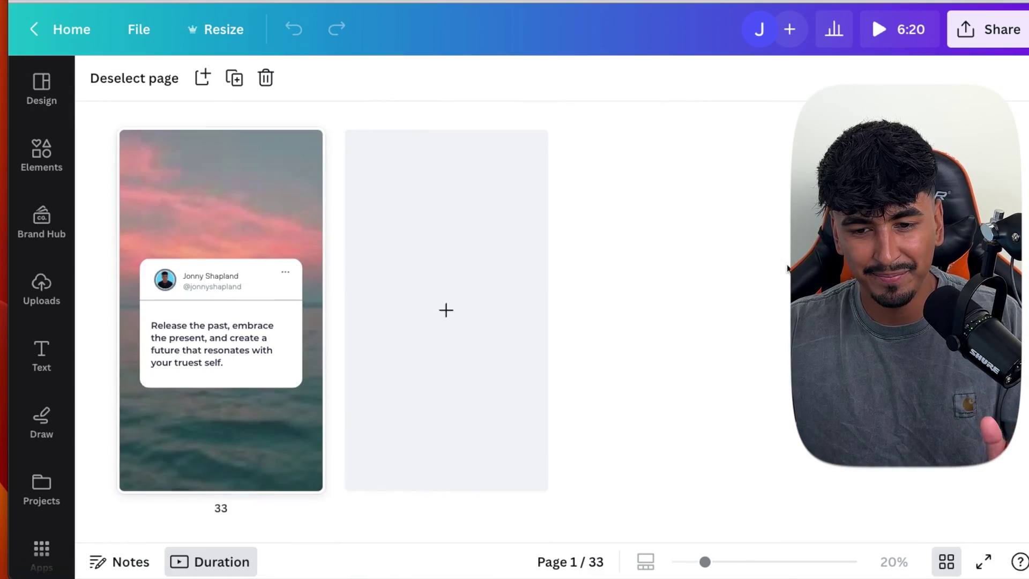
scroll(228, 310, up, 20)
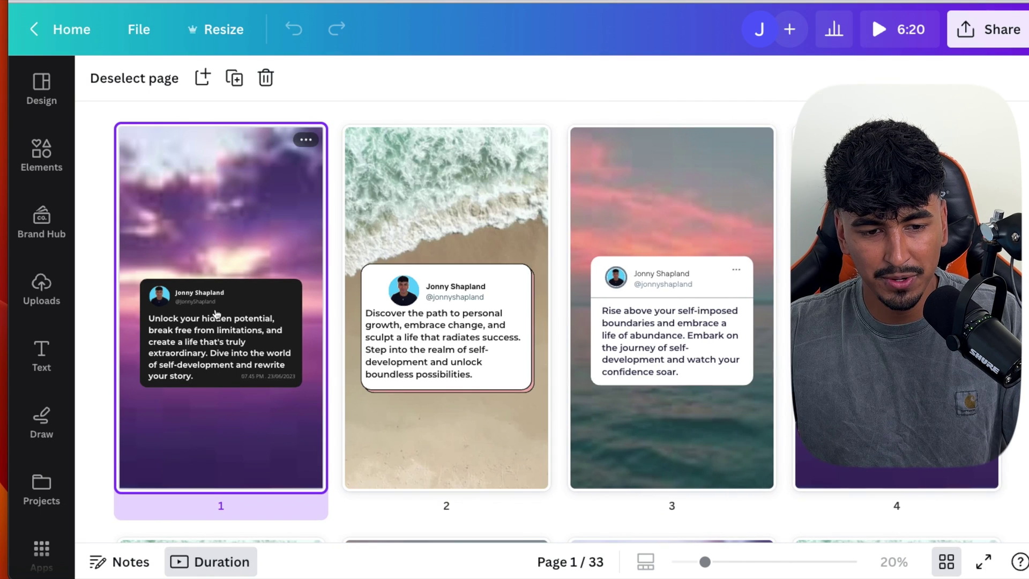
double_click(217, 354)
click(454, 482)
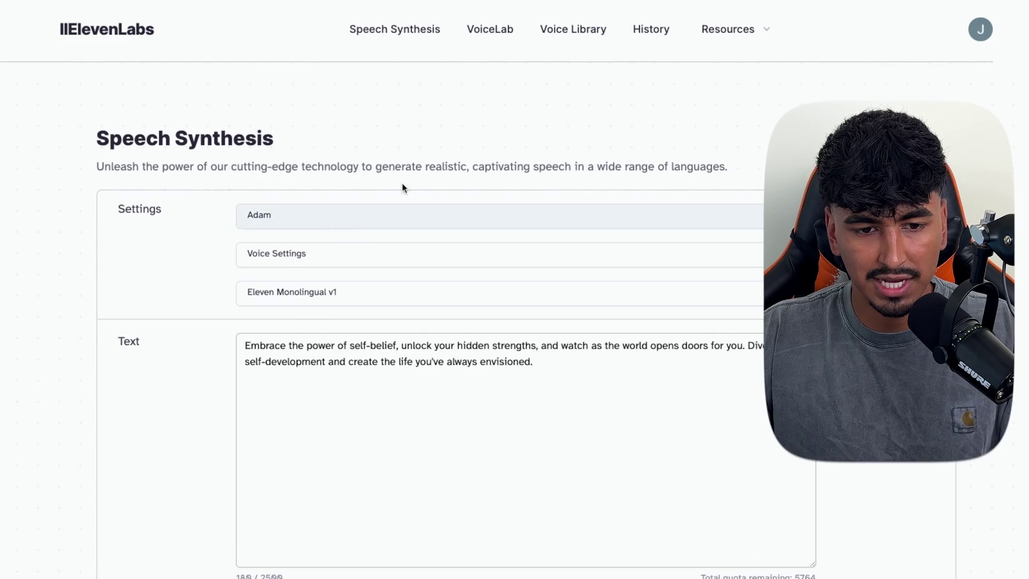
Switch to ElevenLabs Speech Synthesis and replace the text with page 1's full tweet, starting "Unlock your hidden potential, break free from limitations".
scroll(536, 220, down, 2)
drag(552, 265, 292, 242)
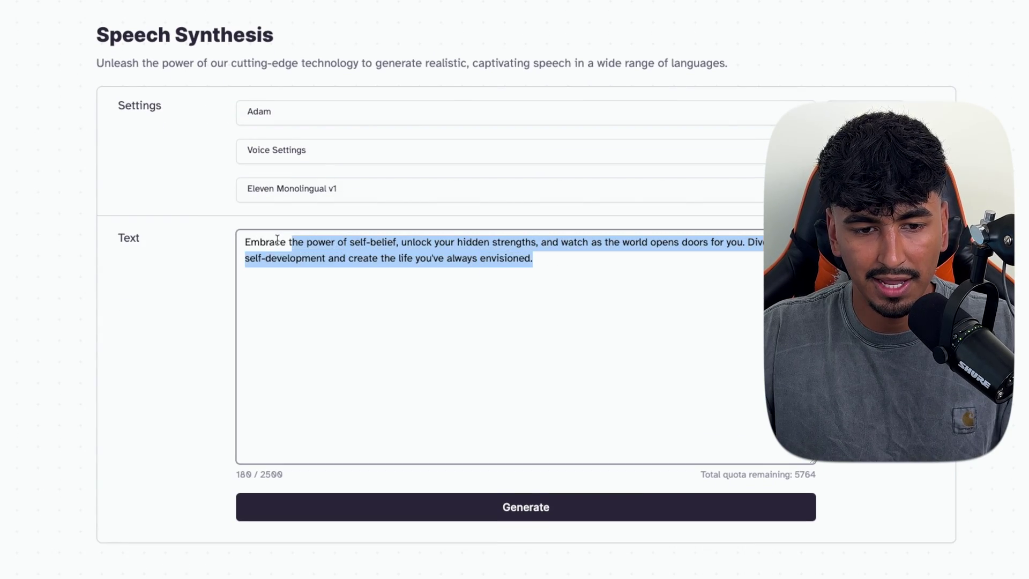
key(BackSpace)
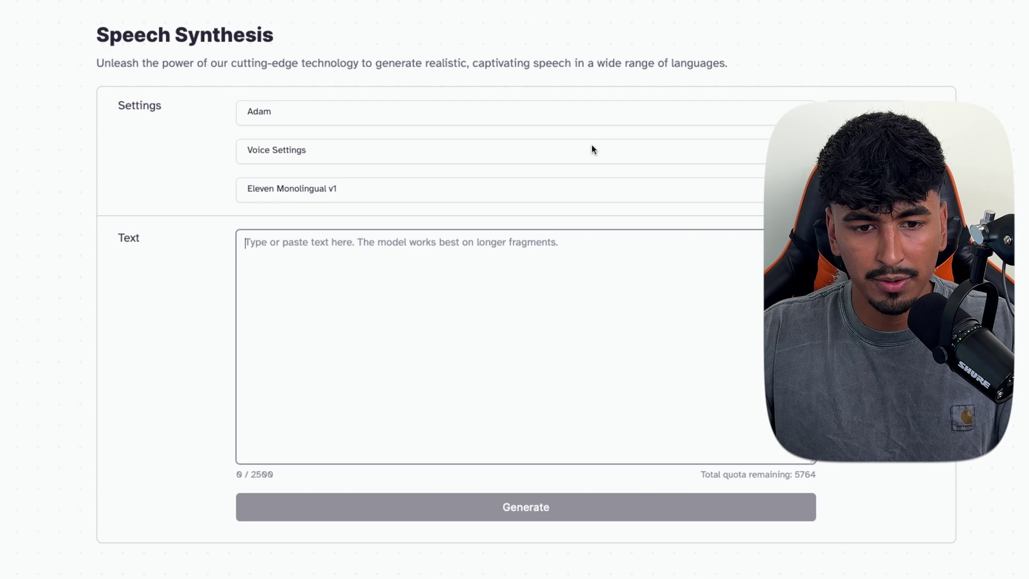
text(Unlock your hidden potential, break free from limitations, and create a life that's truly extraordinary. Dive into the world of self-development and rewrite your story.)
Generate the tweet's voiceover with the Adam voice and download the audio file.
scroll(459, 267, down, 2)
click(557, 403)
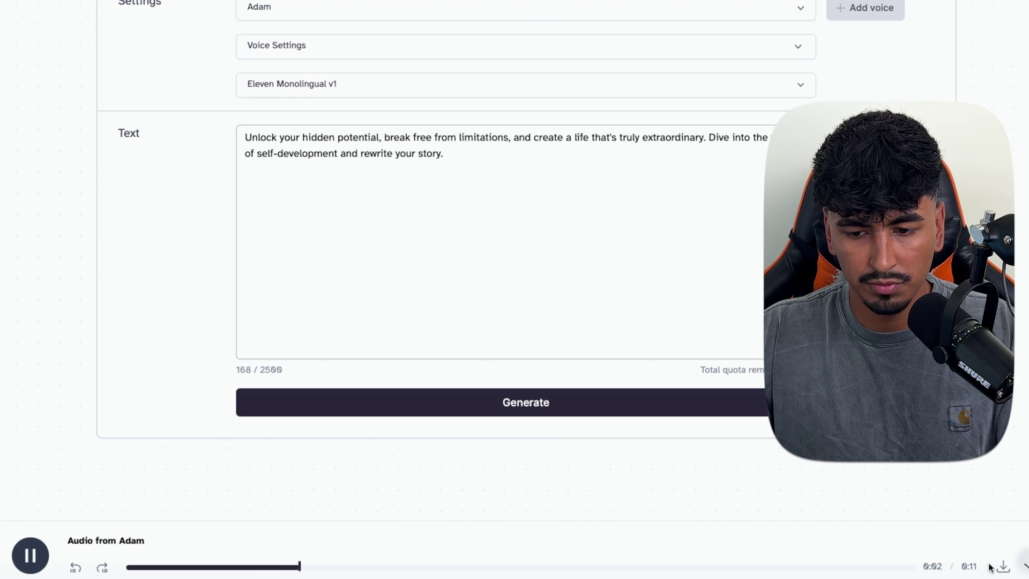
click(1002, 567)
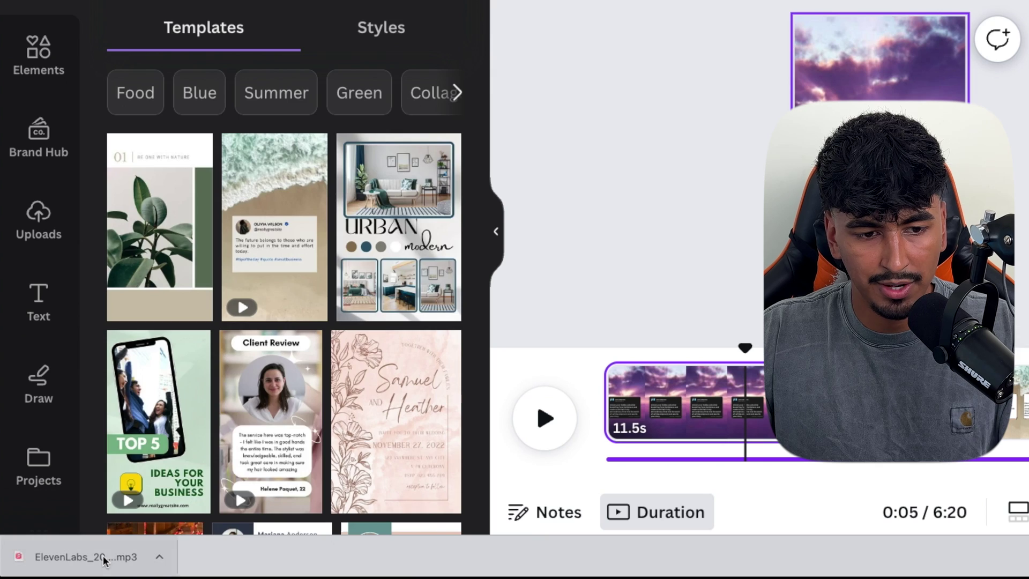
Switch back to Canva, upload the downloaded ElevenLabs MP3, and add it to the timeline aligned with the start of page 1.
drag(86, 557, 229, 278)
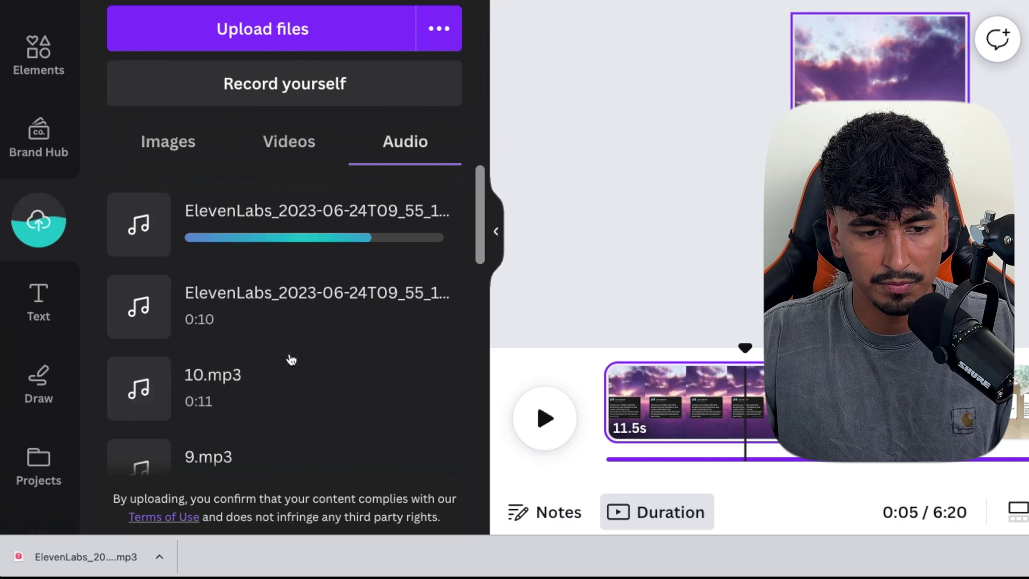
drag(182, 321, 293, 444)
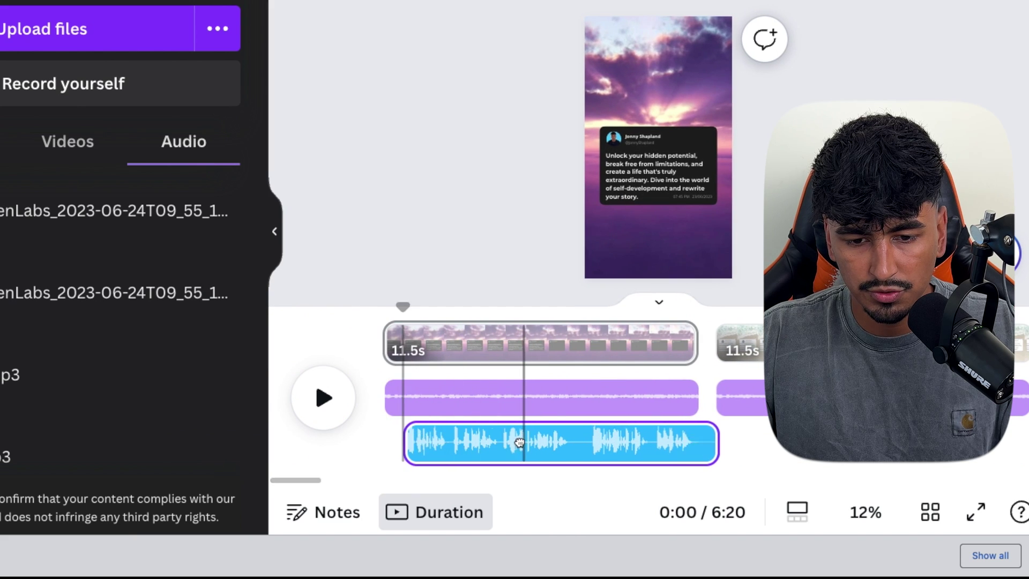
drag(519, 442, 510, 443)
Trim page 1 and its music track to 10.9 seconds to match the voiceover, and play the reel from the start.
drag(683, 395, 678, 395)
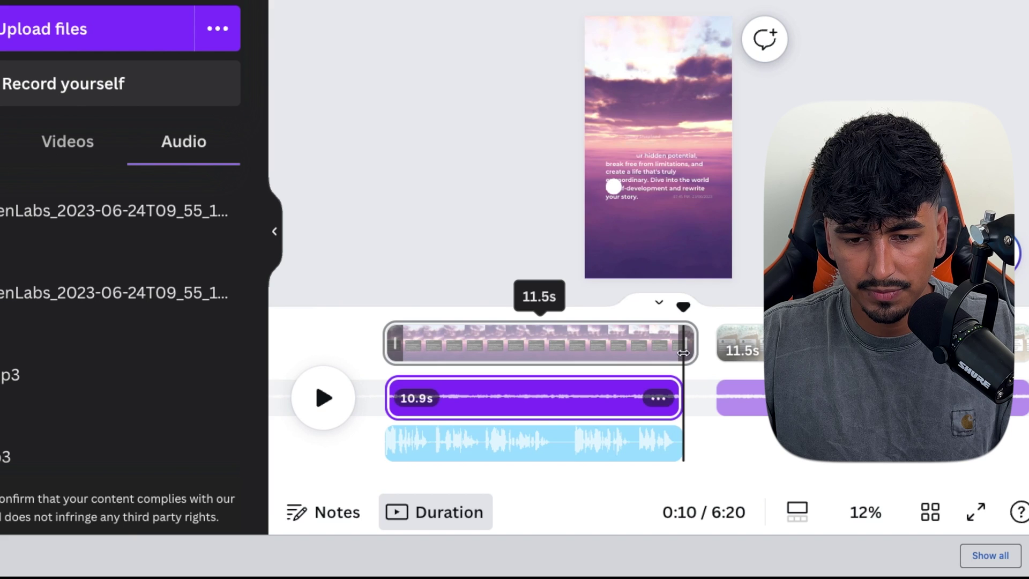
drag(683, 352, 678, 353)
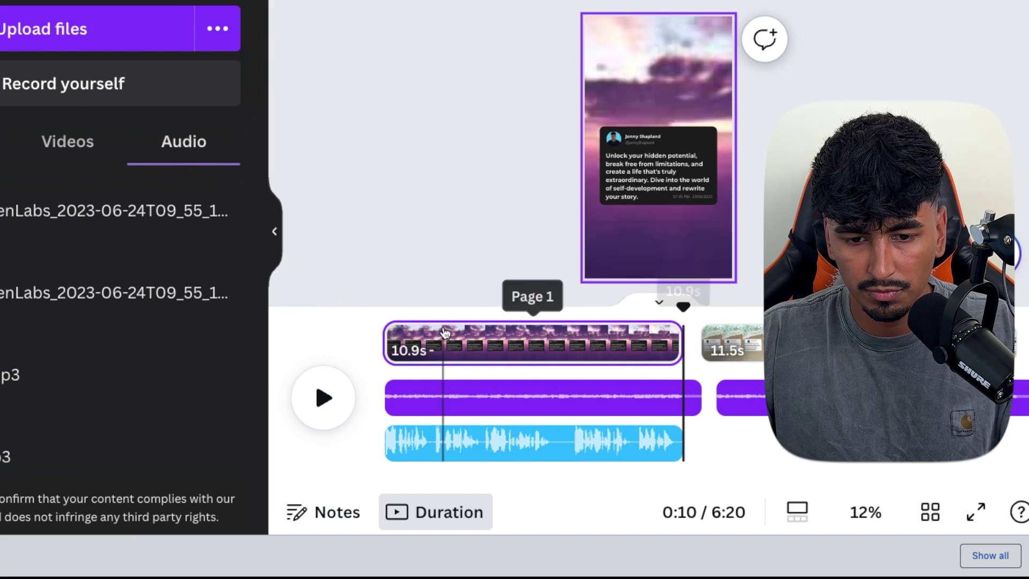
click(386, 315)
key(space)
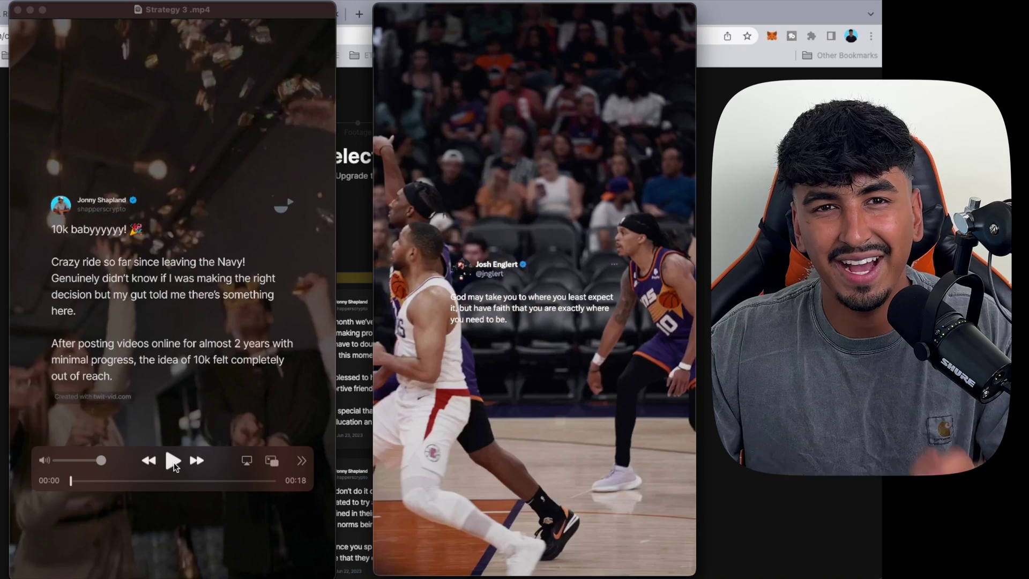
Switch to the video player and play the example tweet reel "Strategy 3 .mp4".
click(173, 461)
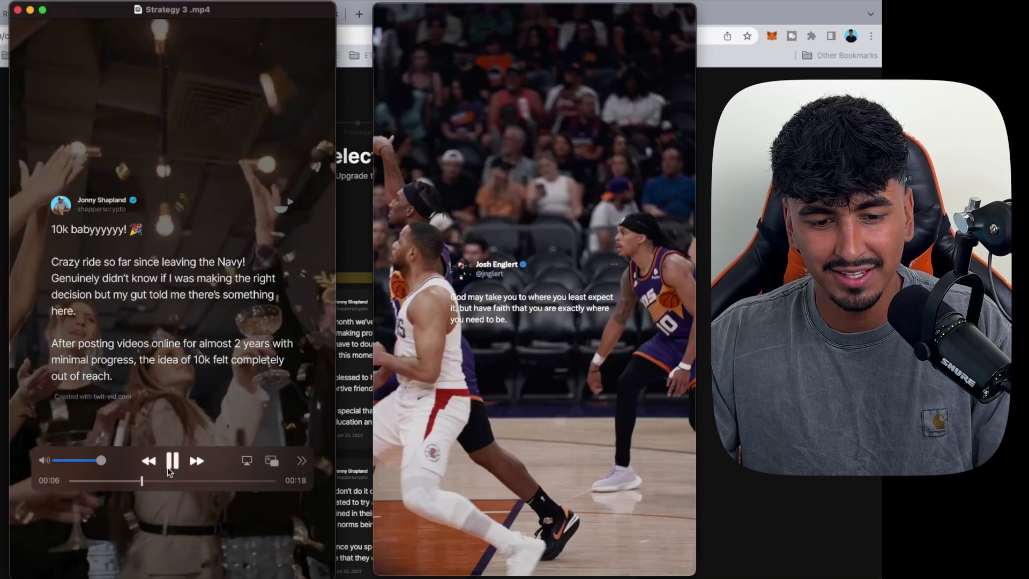
mouse_move(400, 456)
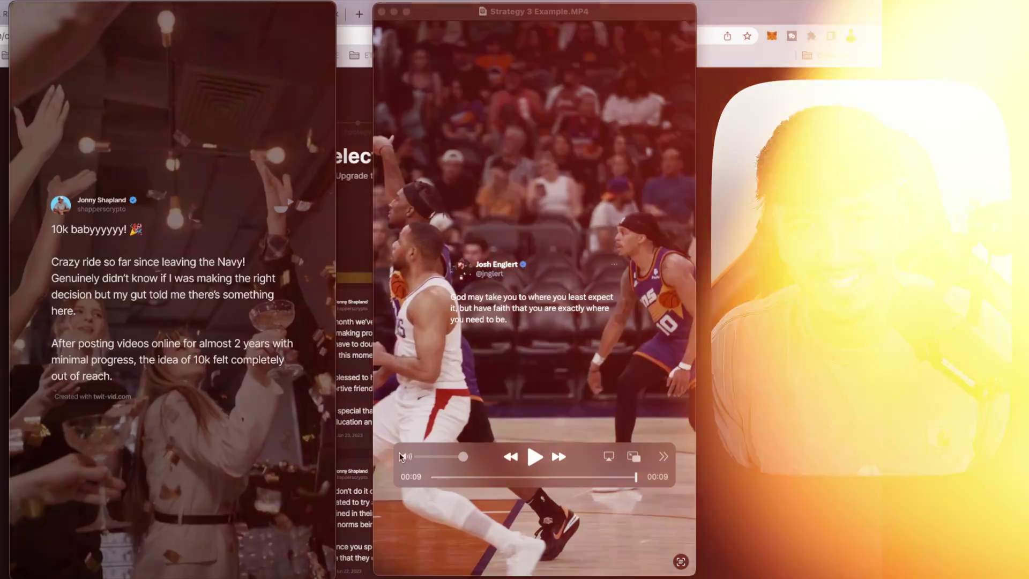